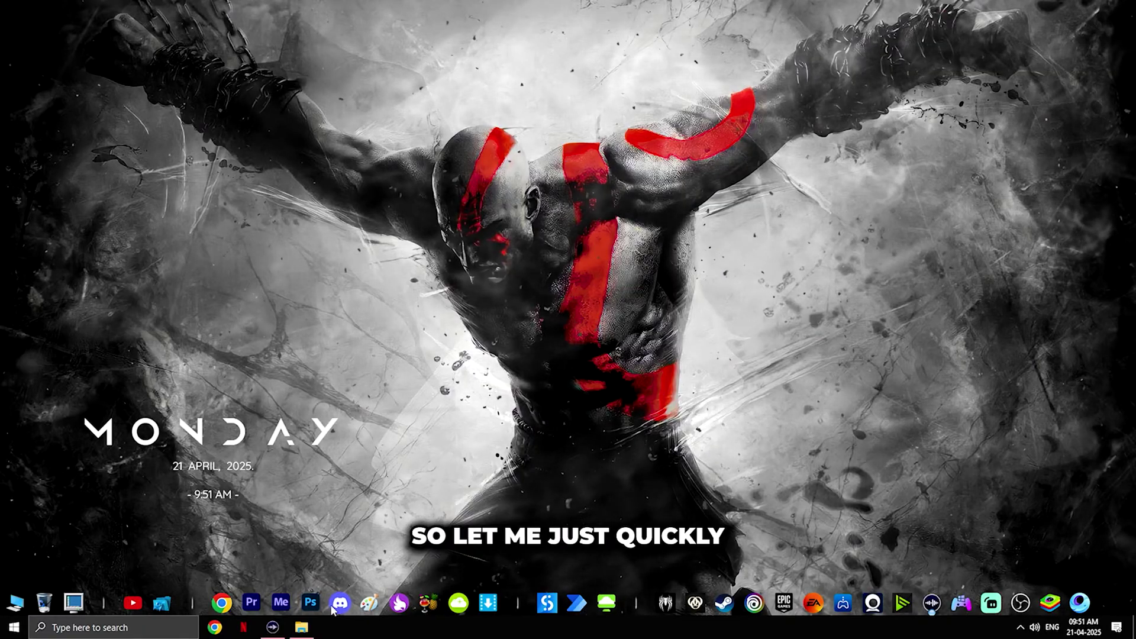
Open settings.yaml from the Ubisoft Game Launcher folder in Notepad and confirm offline is false.
{"action": "left_click", "coordinate": [306, 631]}
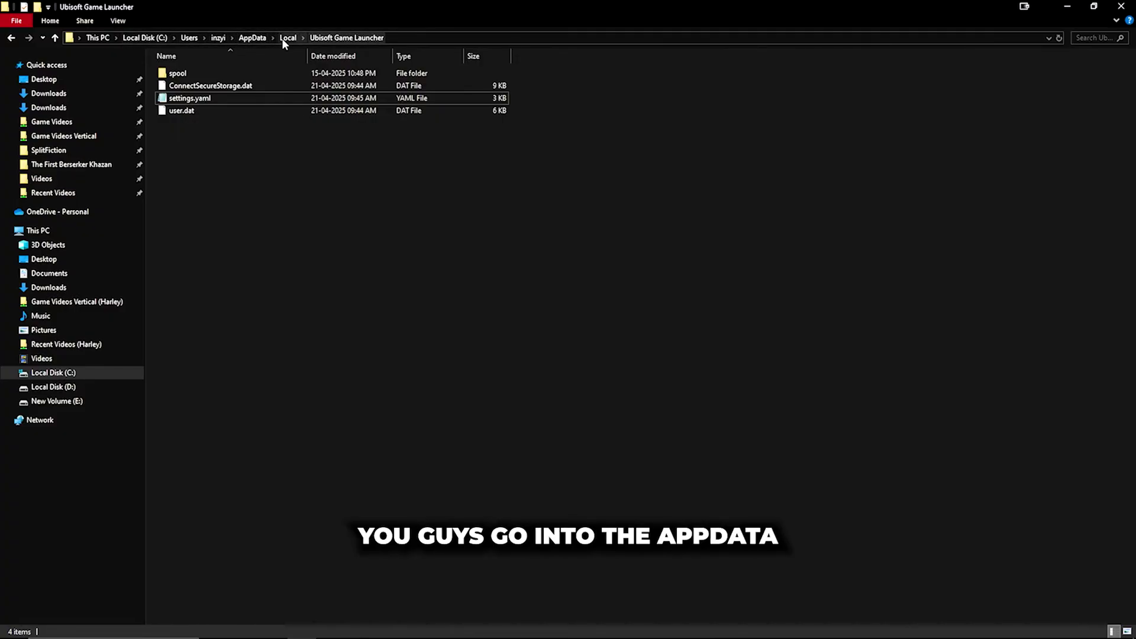
{"action": "right_click", "coordinate": [192, 98]}
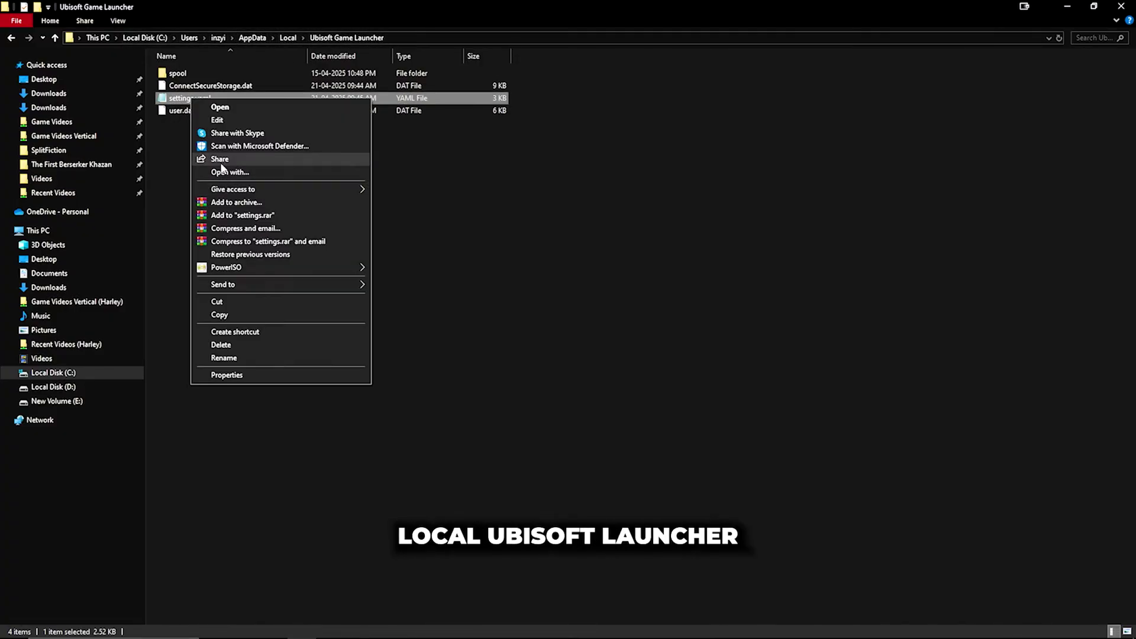
{"action": "left_click", "coordinate": [220, 107]}
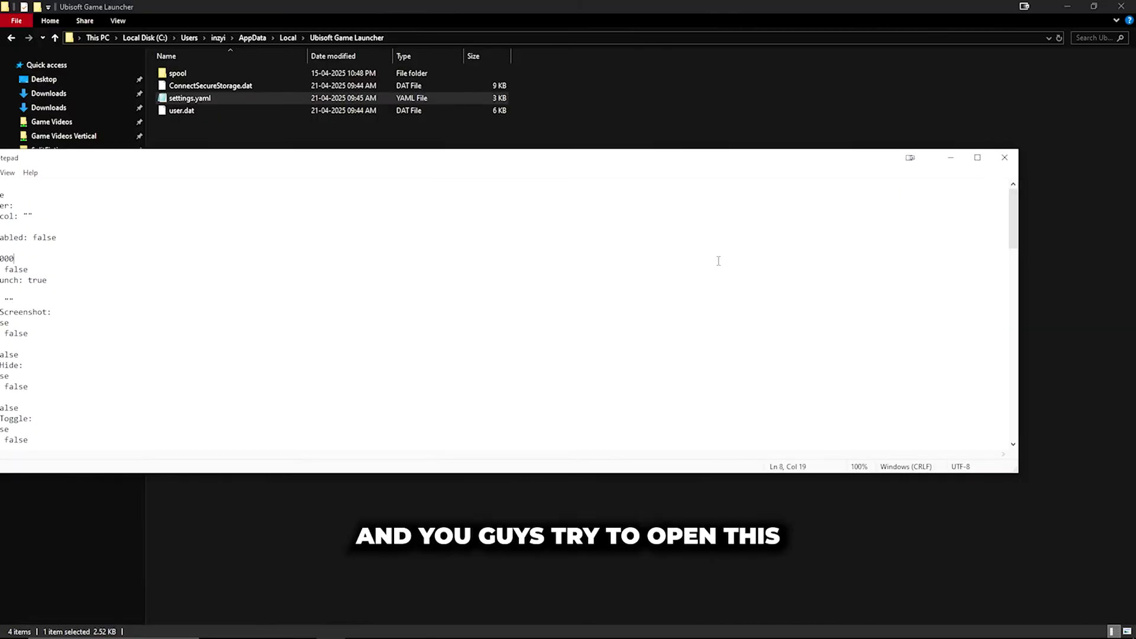
{"action": "key", "text": "ctrl+End"}
{"action": "left_click_drag", "start_coordinate": [819, 165], "coordinate": [937, 155]}
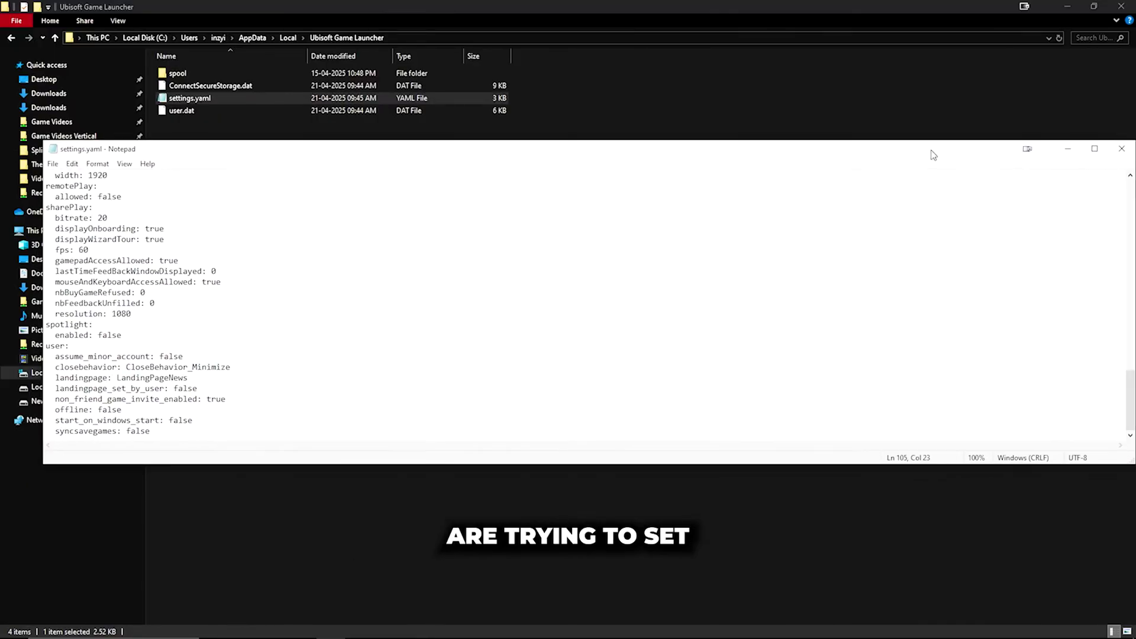
{"action": "double_click", "coordinate": [109, 408]}
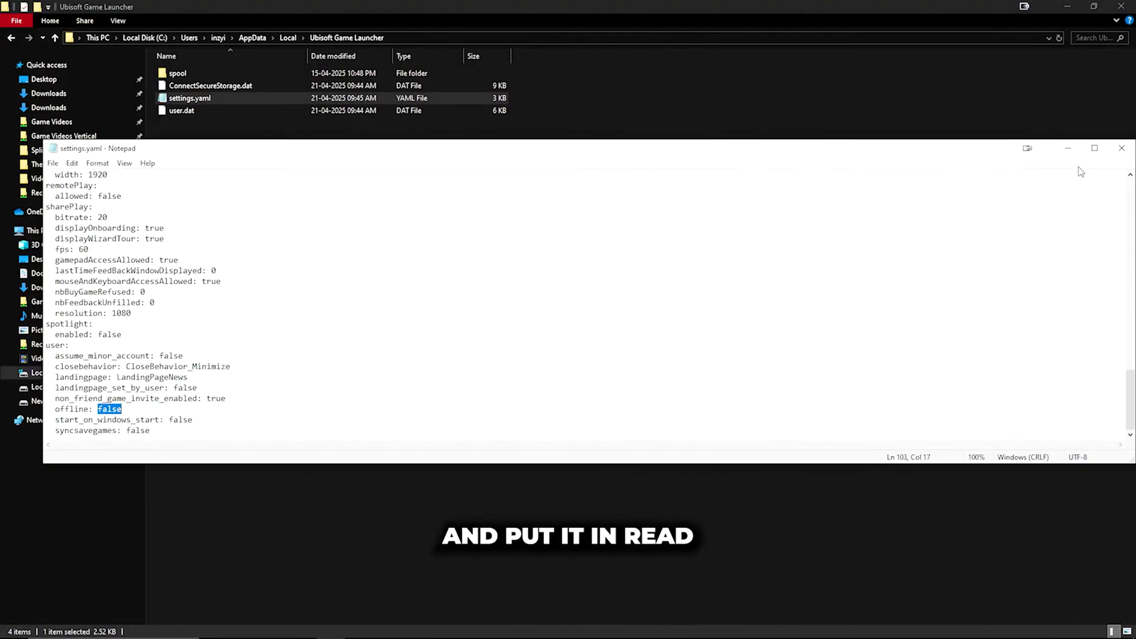
Close settings.yaml unchanged, minimize Explorer, and start a Windows search.
{"action": "left_click", "coordinate": [1128, 155]}
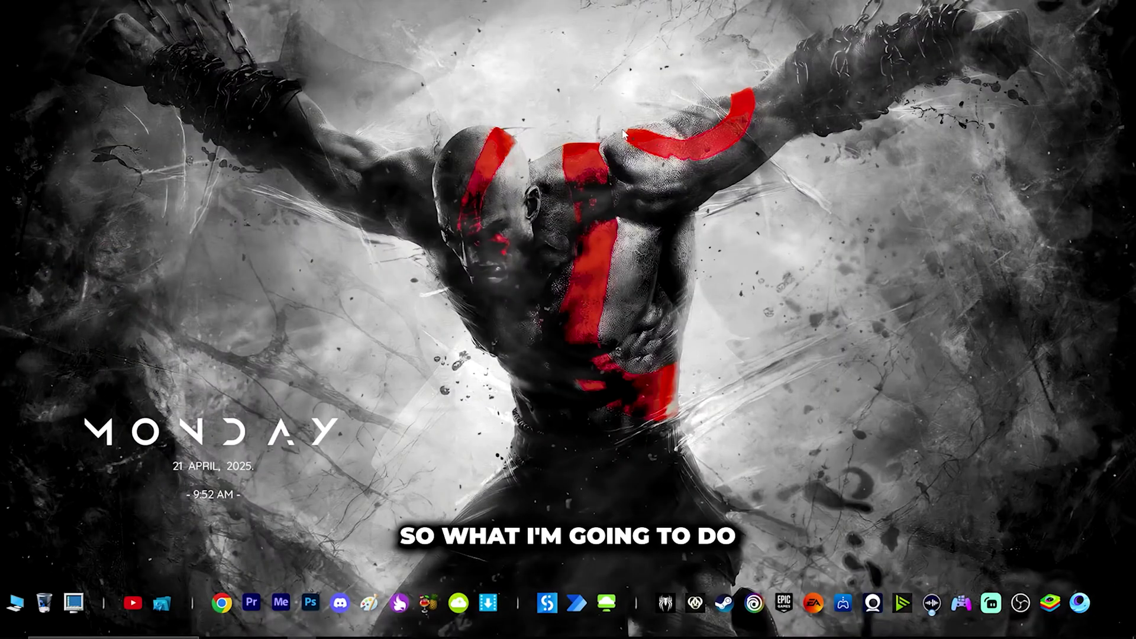
{"action": "left_click", "coordinate": [1068, 7]}
{"action": "left_click", "coordinate": [94, 628]}
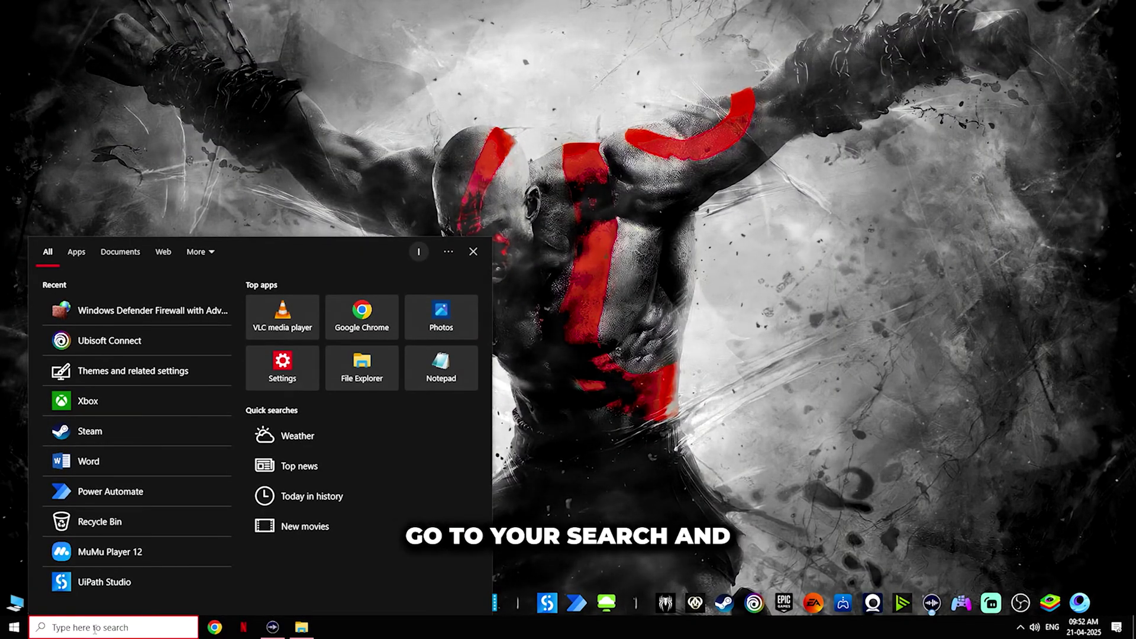
Search for 'firewall' and open Windows Defender Firewall with Advanced Security.
{"action": "type", "text": "firewall"}
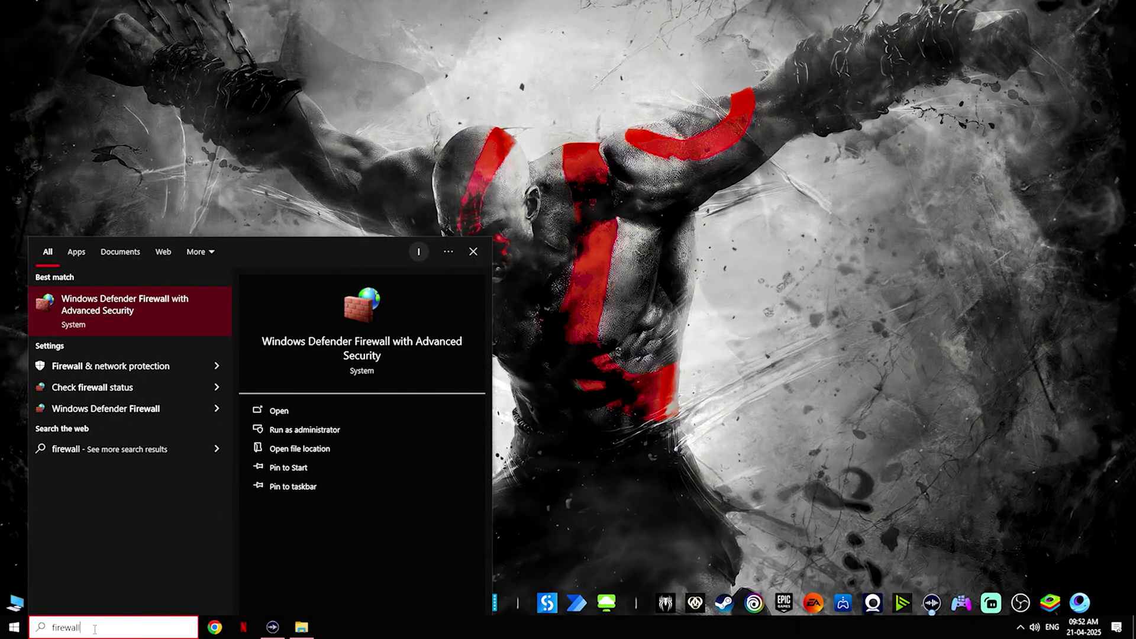
{"action": "key", "text": "Return"}
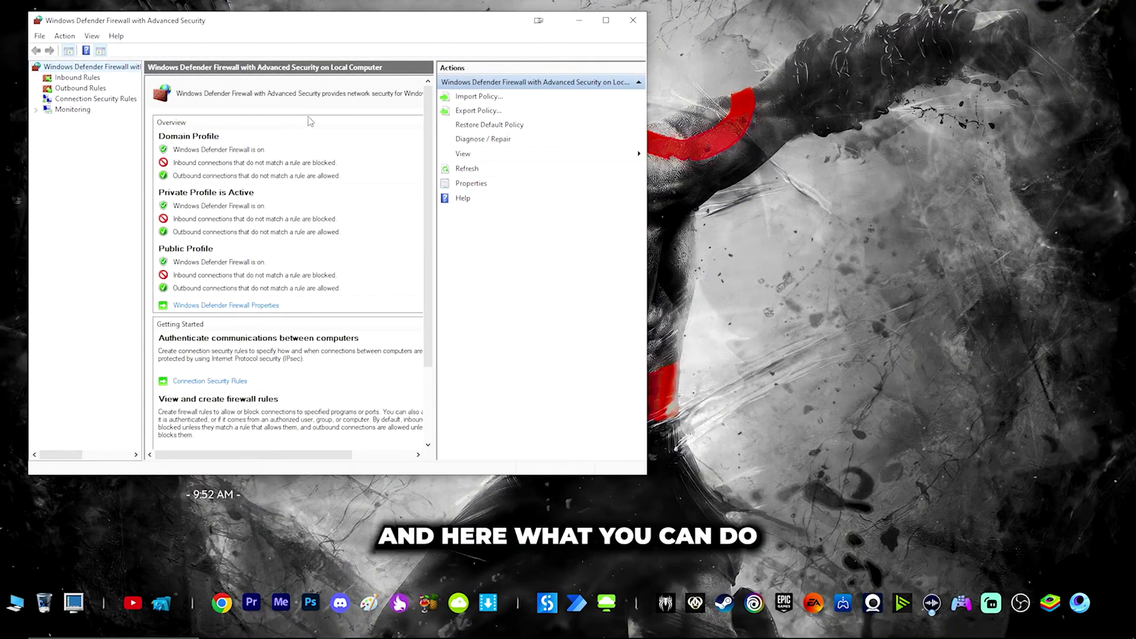
{"action": "left_click_drag", "start_coordinate": [335, 24], "coordinate": [495, 26]}
Start a new inbound rule of type Program from the Inbound Rules list.
{"action": "left_click", "coordinate": [234, 79]}
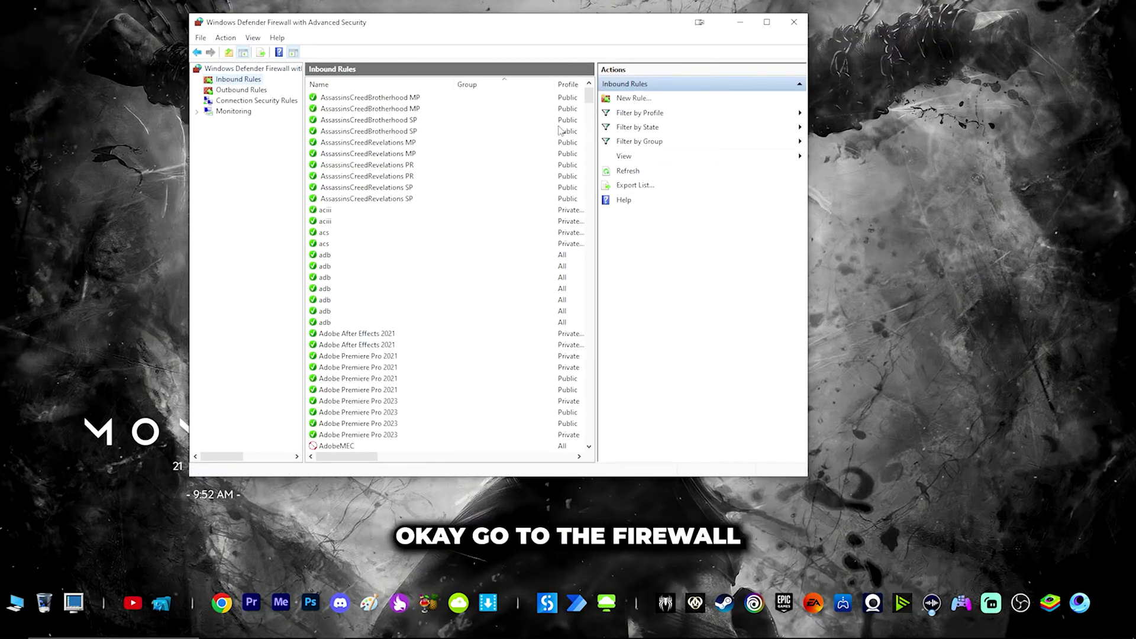
{"action": "left_click", "coordinate": [633, 98]}
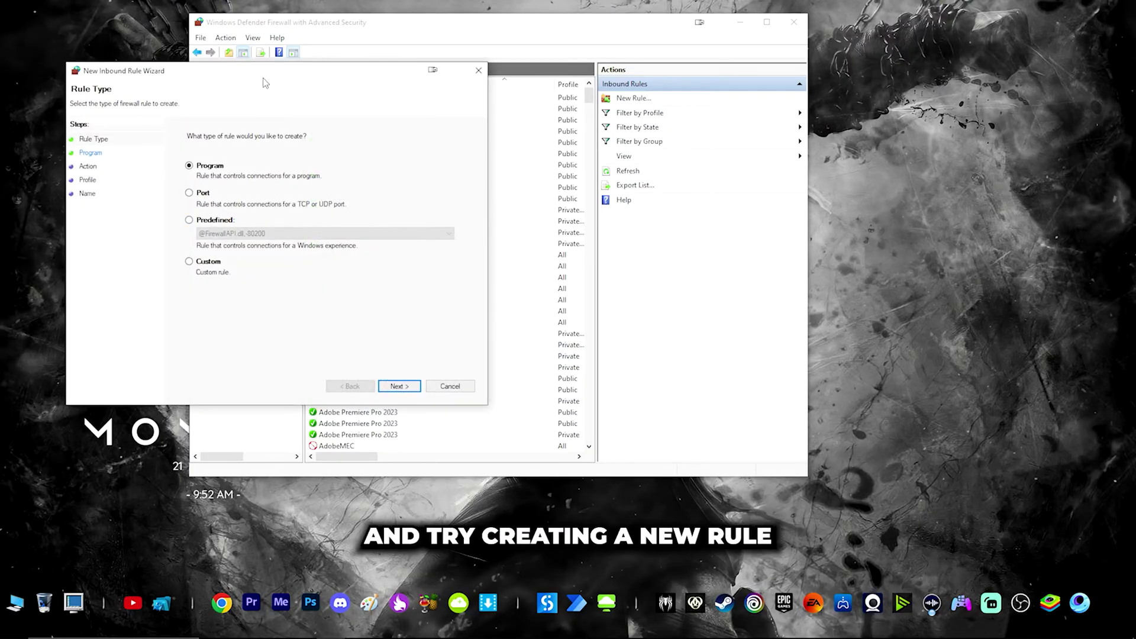
{"action": "left_click_drag", "start_coordinate": [265, 82], "coordinate": [468, 78]}
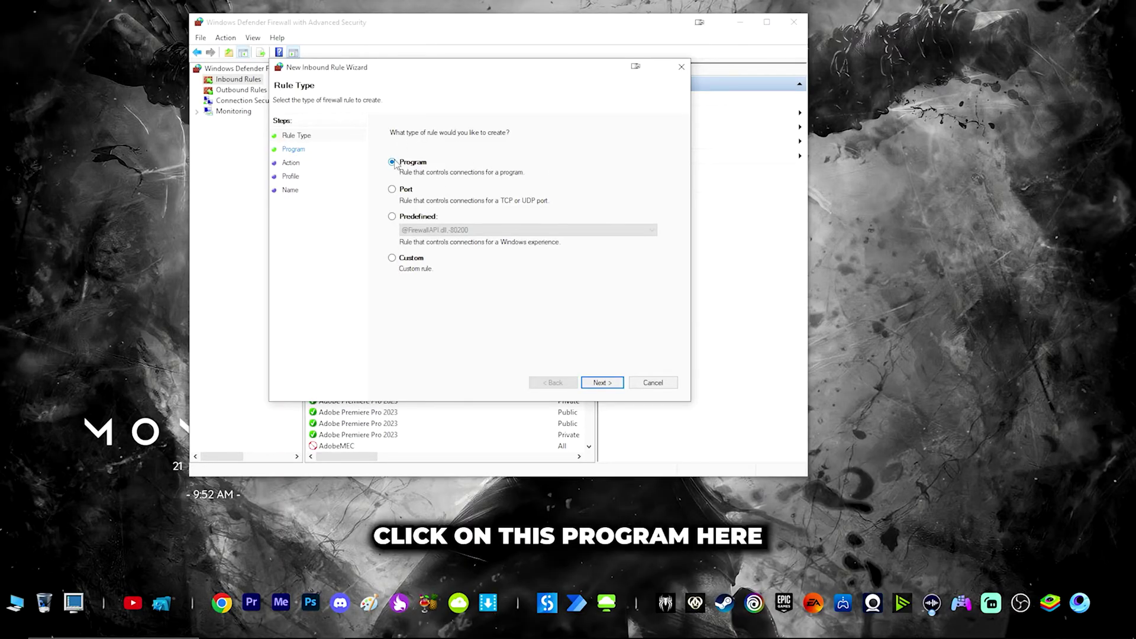
{"action": "left_click", "coordinate": [597, 383]}
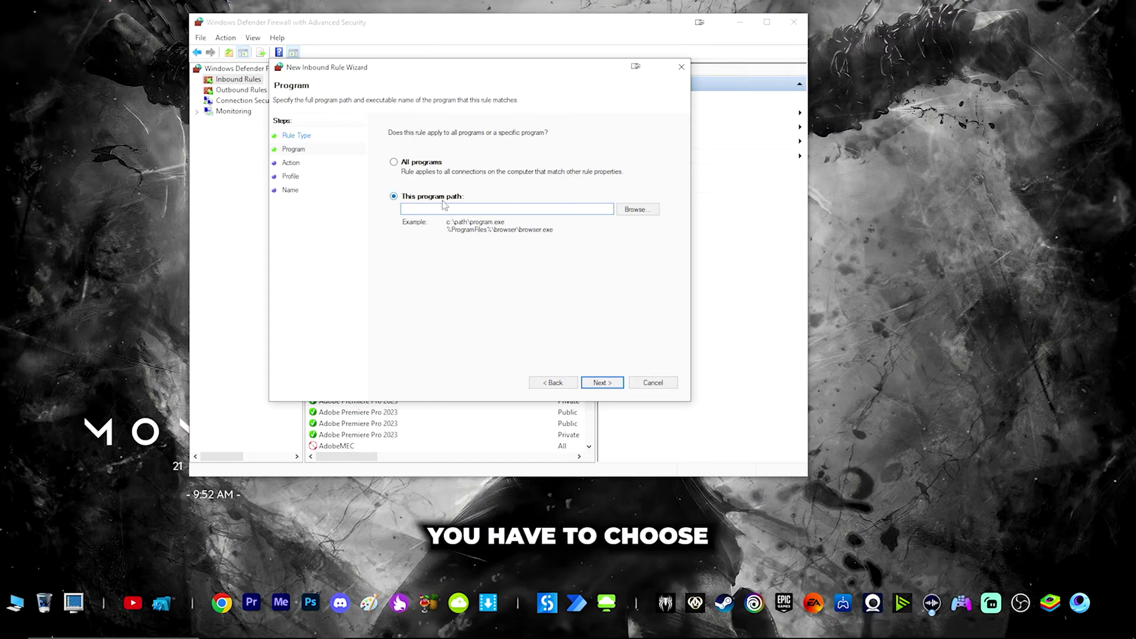
Browse for the rule's program, navigating from This PC to C:\Program Files (x86).
{"action": "left_click", "coordinate": [640, 210]}
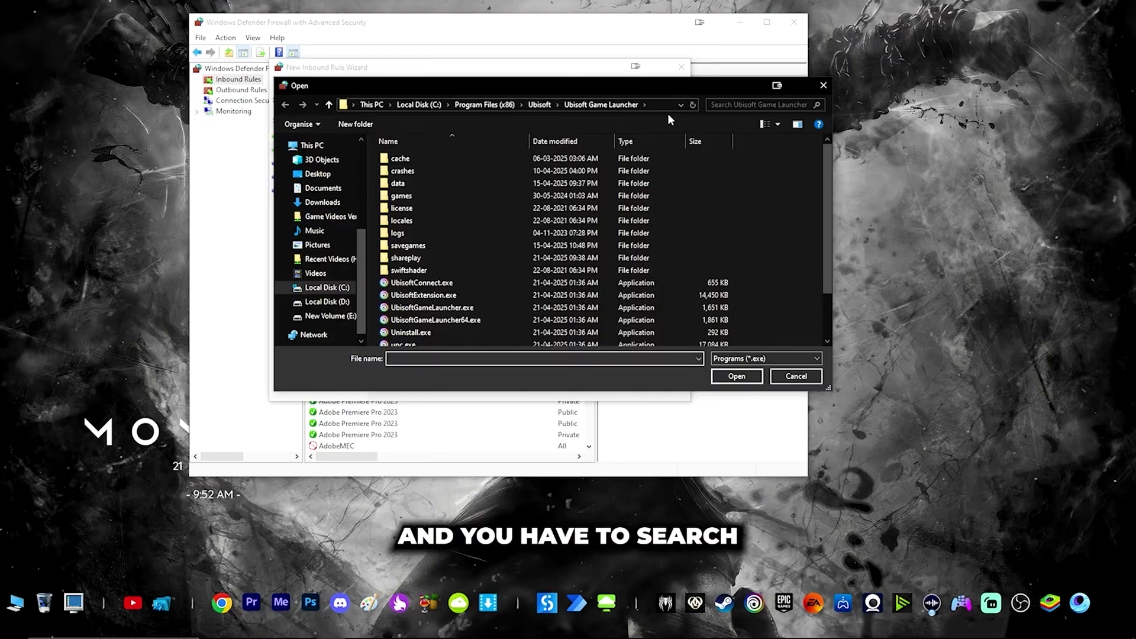
{"action": "left_click", "coordinate": [372, 104]}
{"action": "scroll", "coordinate": [421, 337], "scroll_direction": "down", "scroll_amount": 2}
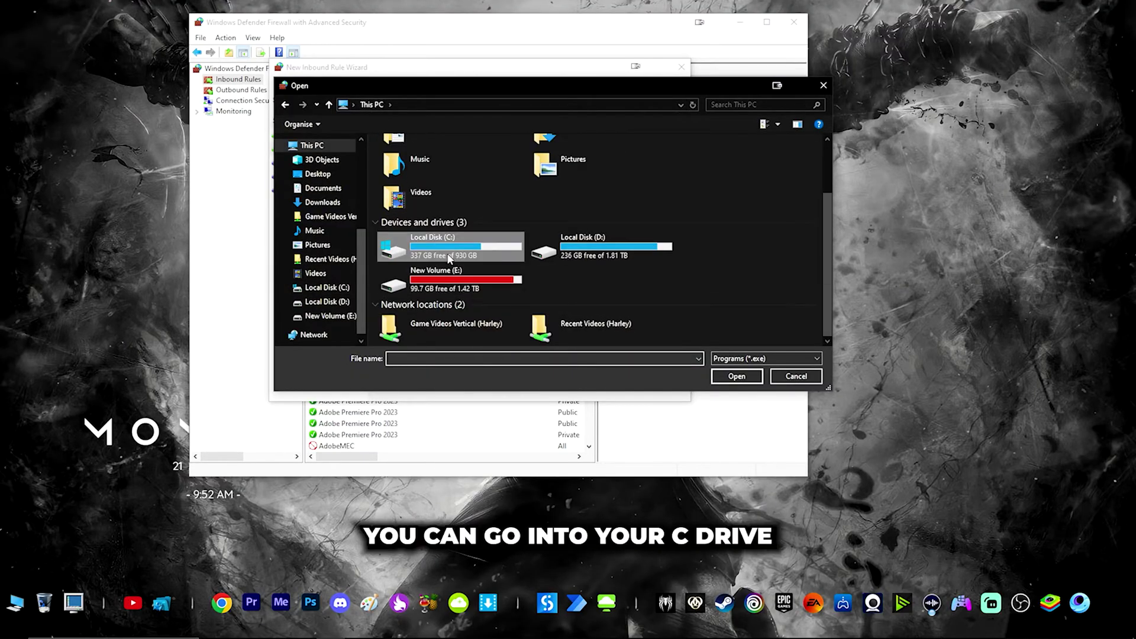
{"action": "double_click", "coordinate": [454, 254]}
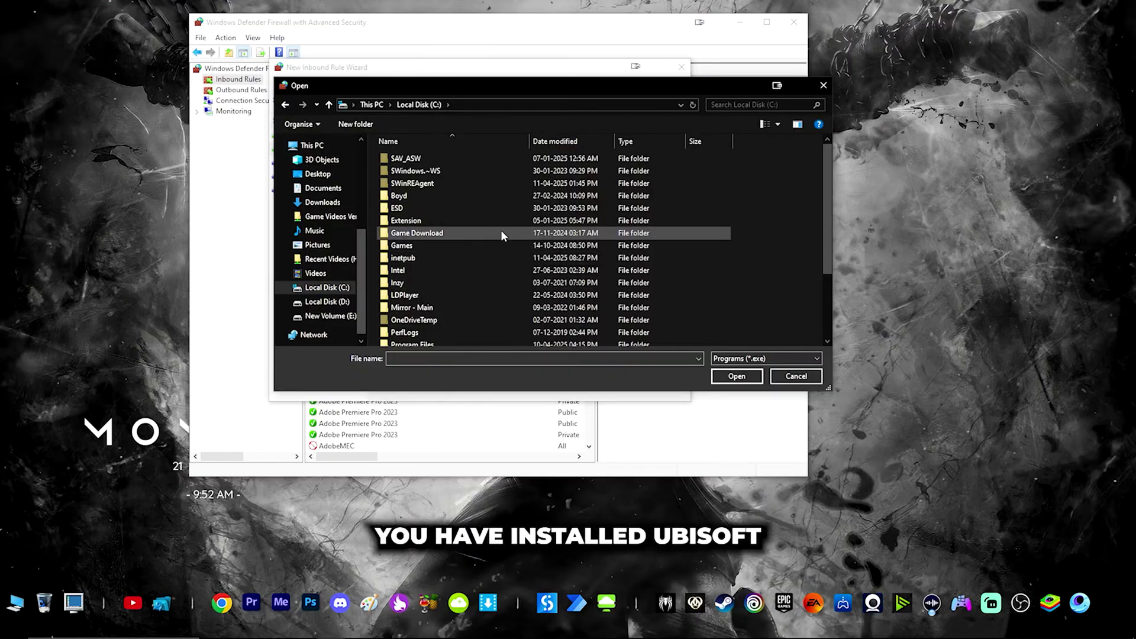
{"action": "scroll", "coordinate": [491, 278], "scroll_direction": "down", "scroll_amount": 3}
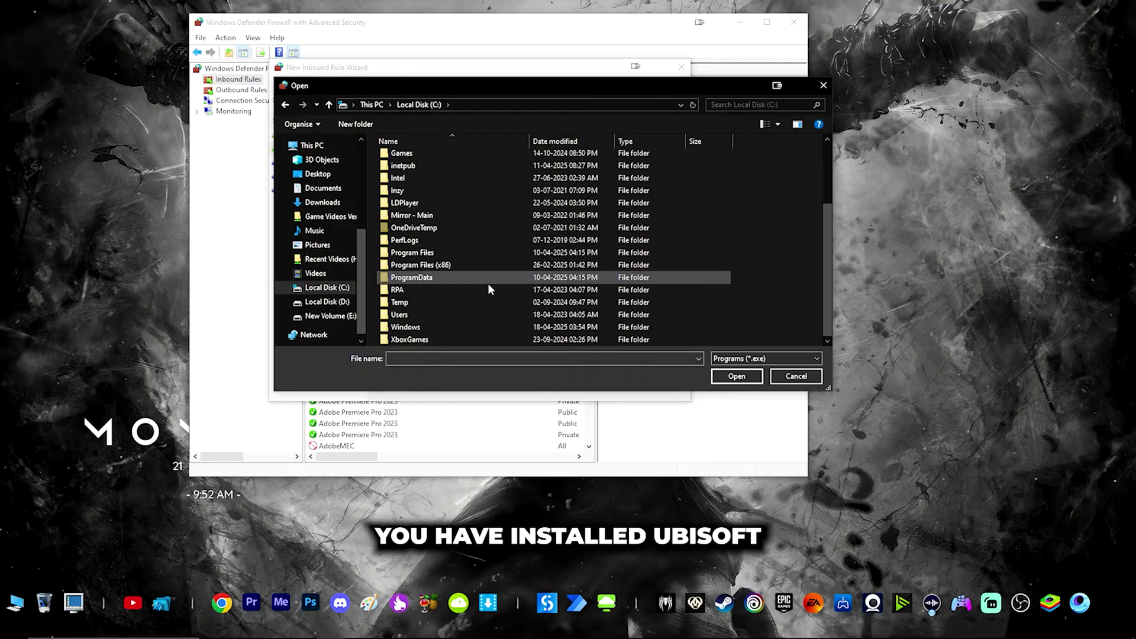
{"action": "double_click", "coordinate": [418, 266]}
Open Ubisoft\Ubisoft Game Launcher and locate UplayWebCore.exe.
{"action": "scroll", "coordinate": [486, 265], "scroll_direction": "down", "scroll_amount": 5}
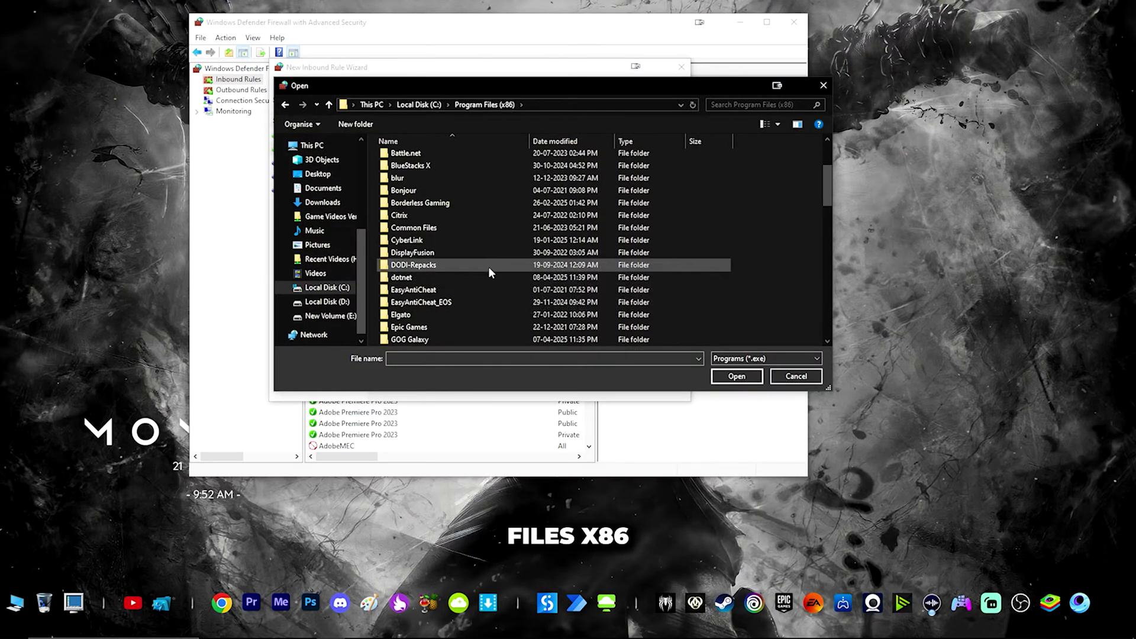
{"action": "scroll", "coordinate": [487, 285], "scroll_direction": "down", "scroll_amount": 10}
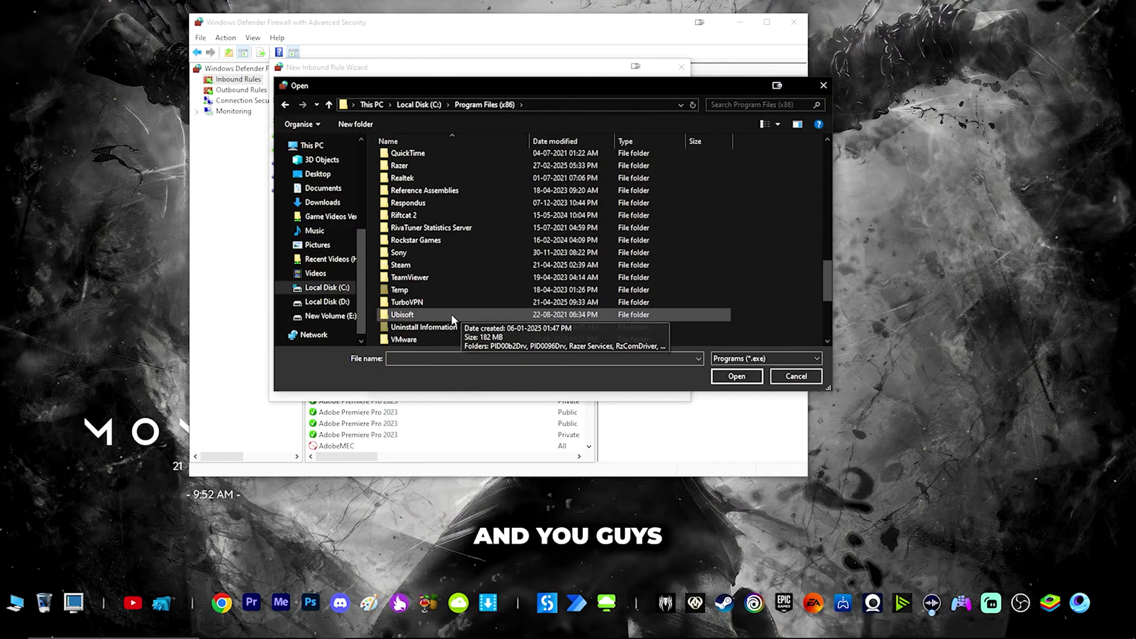
{"action": "double_click", "coordinate": [408, 241]}
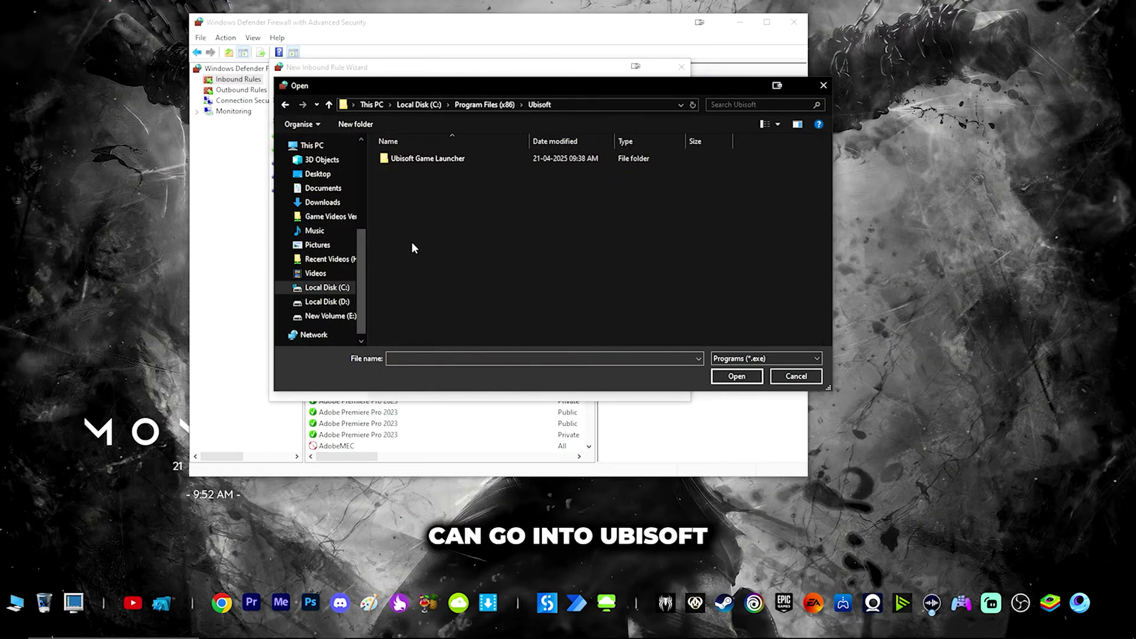
{"action": "double_click", "coordinate": [441, 160]}
{"action": "scroll", "coordinate": [476, 279], "scroll_direction": "down", "scroll_amount": 2}
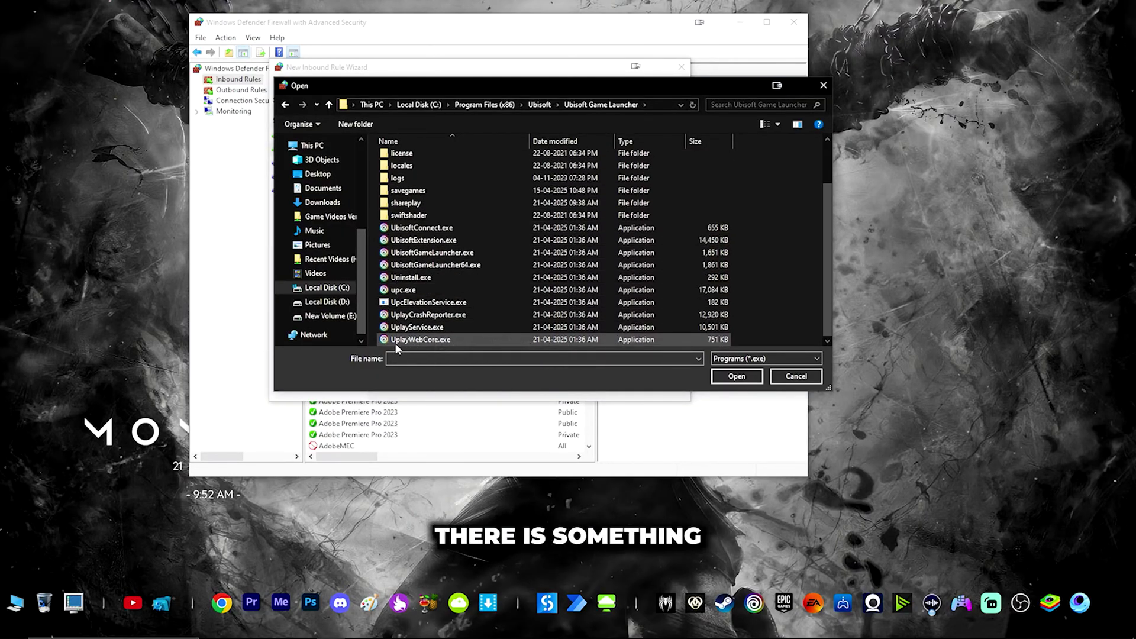
{"action": "mouse_move", "coordinate": [435, 343]}
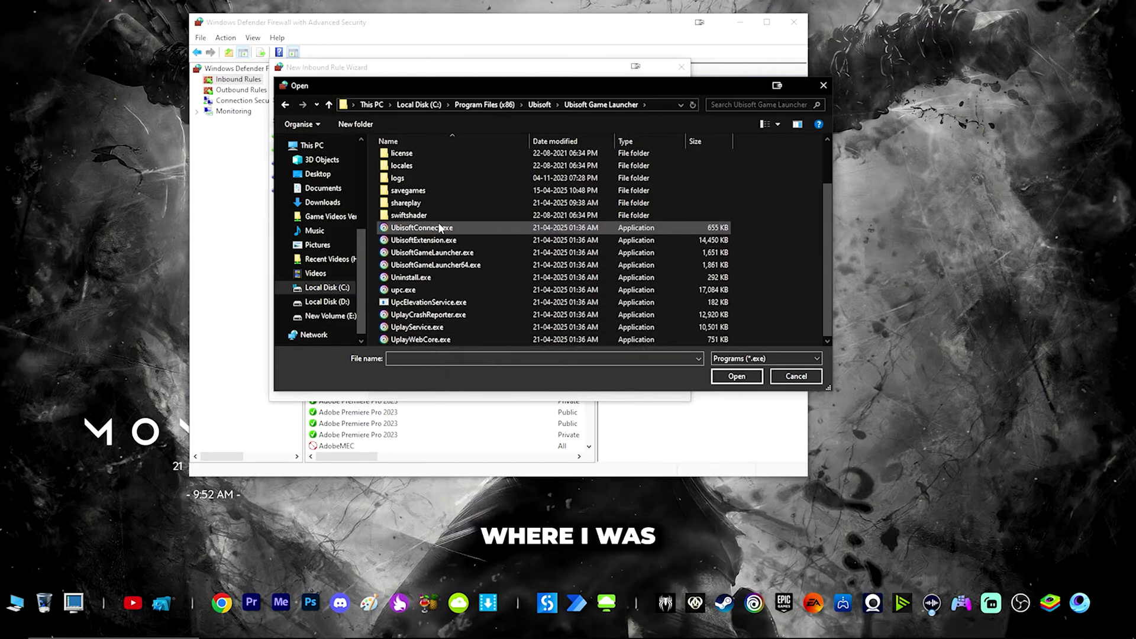
{"action": "mouse_move", "coordinate": [431, 232]}
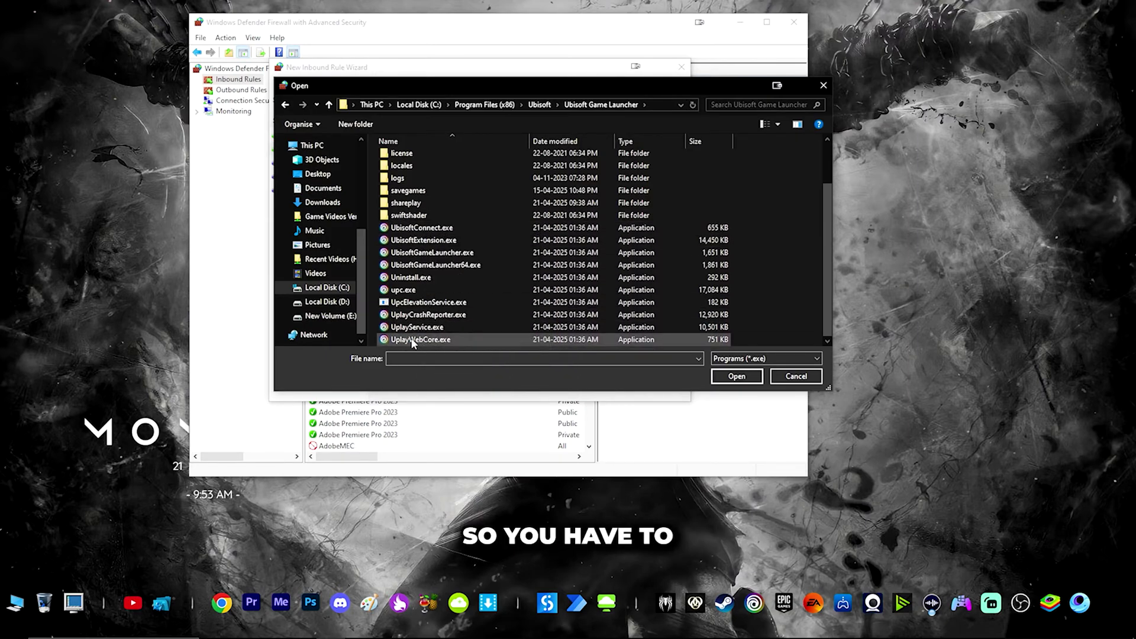
Choose UplayWebCore.exe, set the action to Block the connection, and keep all profiles.
{"action": "double_click", "coordinate": [448, 344]}
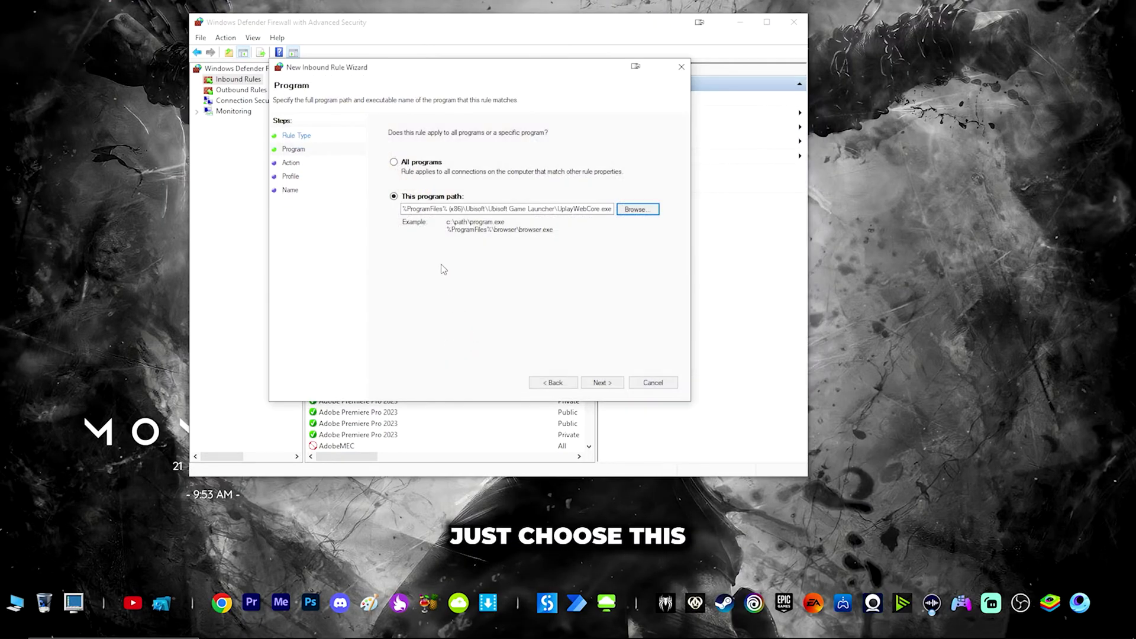
{"action": "left_click", "coordinate": [612, 385]}
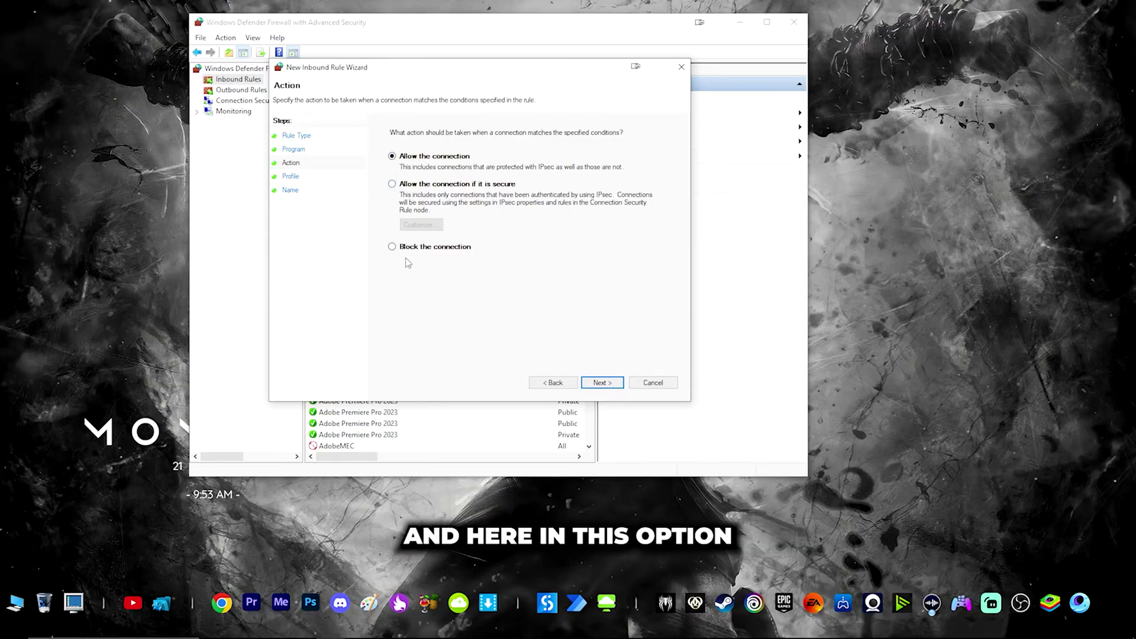
{"action": "left_click", "coordinate": [391, 247]}
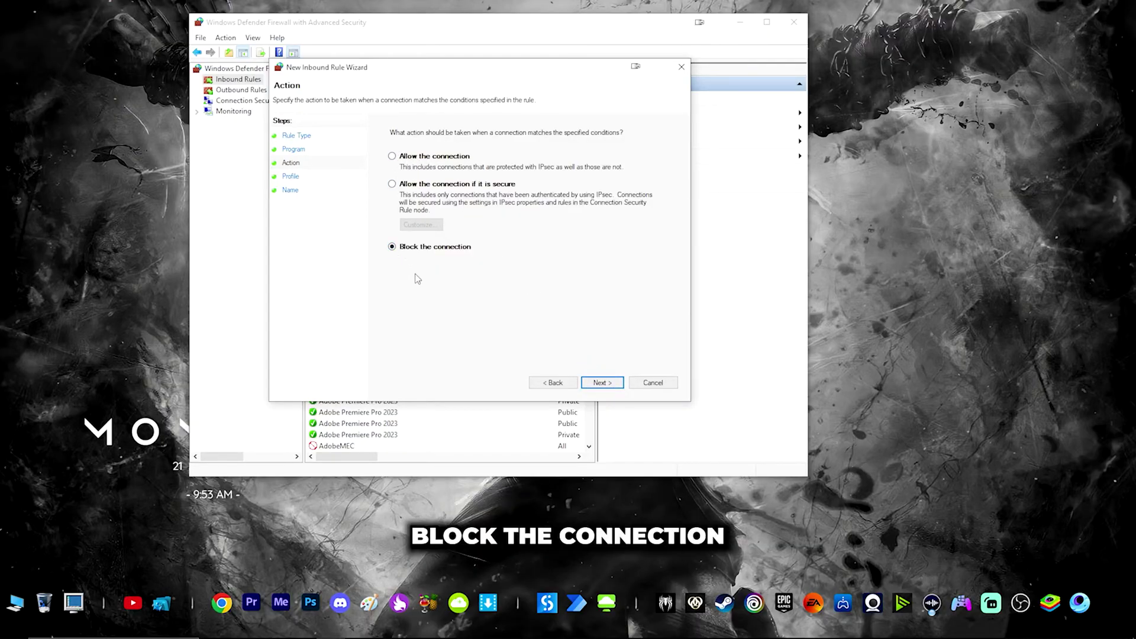
{"action": "left_click", "coordinate": [612, 385]}
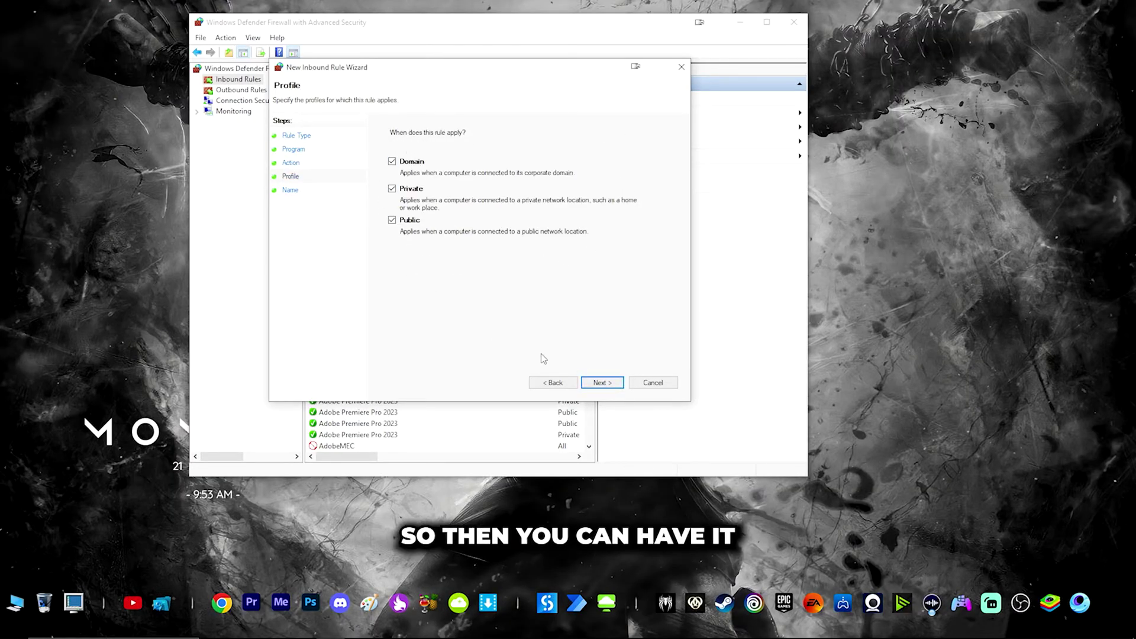
{"action": "left_click", "coordinate": [602, 383]}
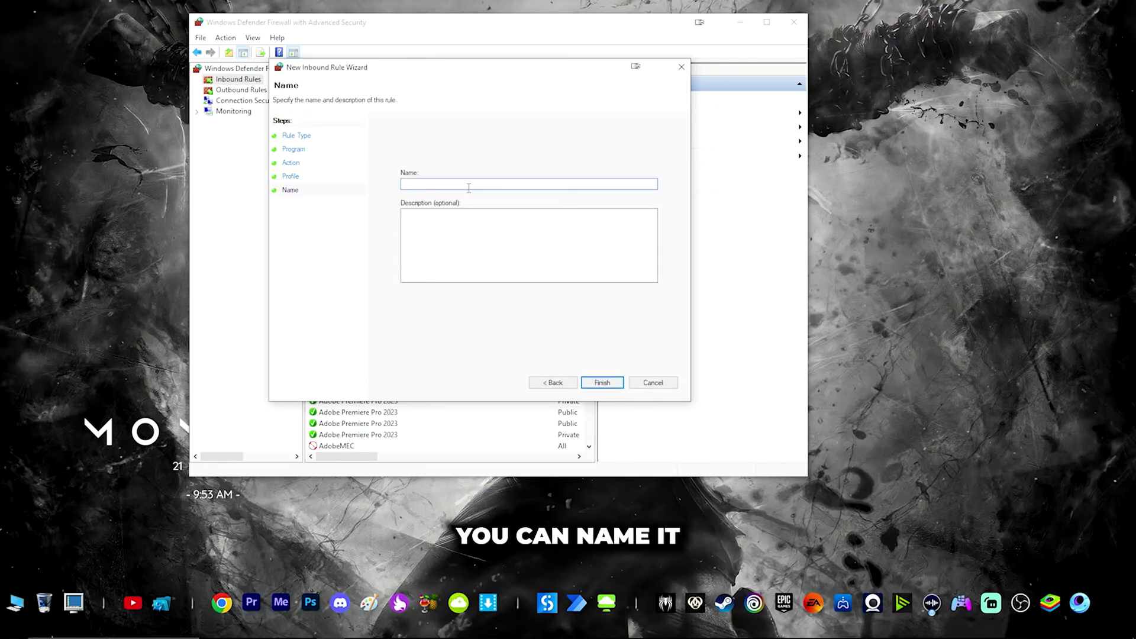
Name the rule UbisoftInbound, finish it, and show the Outbound Rules list.
{"action": "type", "text": "Ubisoft"}
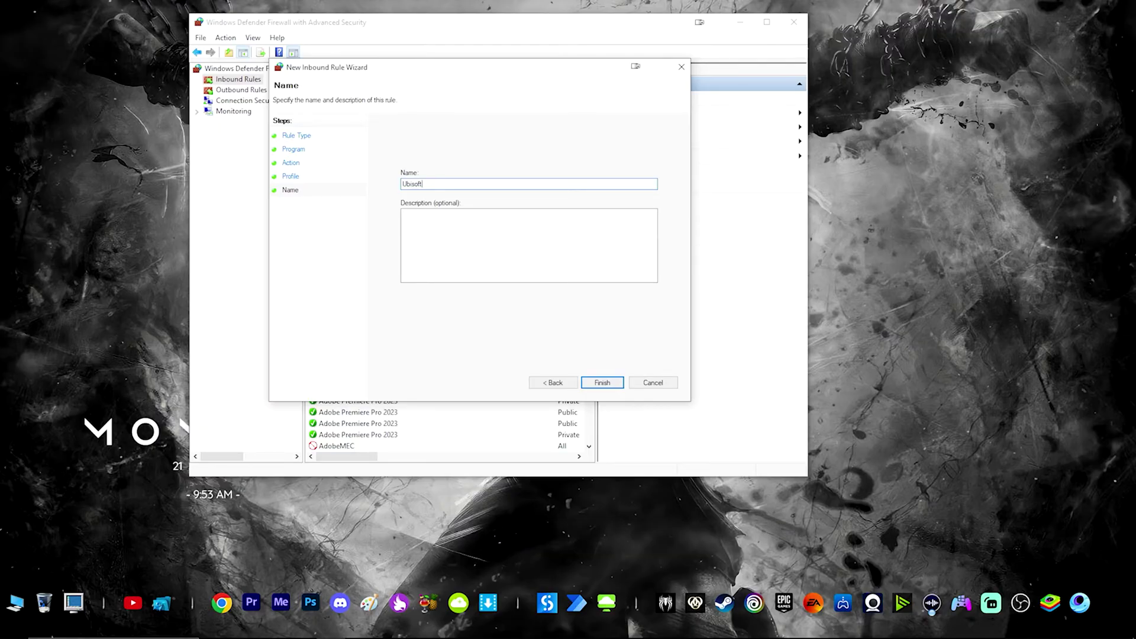
{"action": "type", "text": " Inbound"}
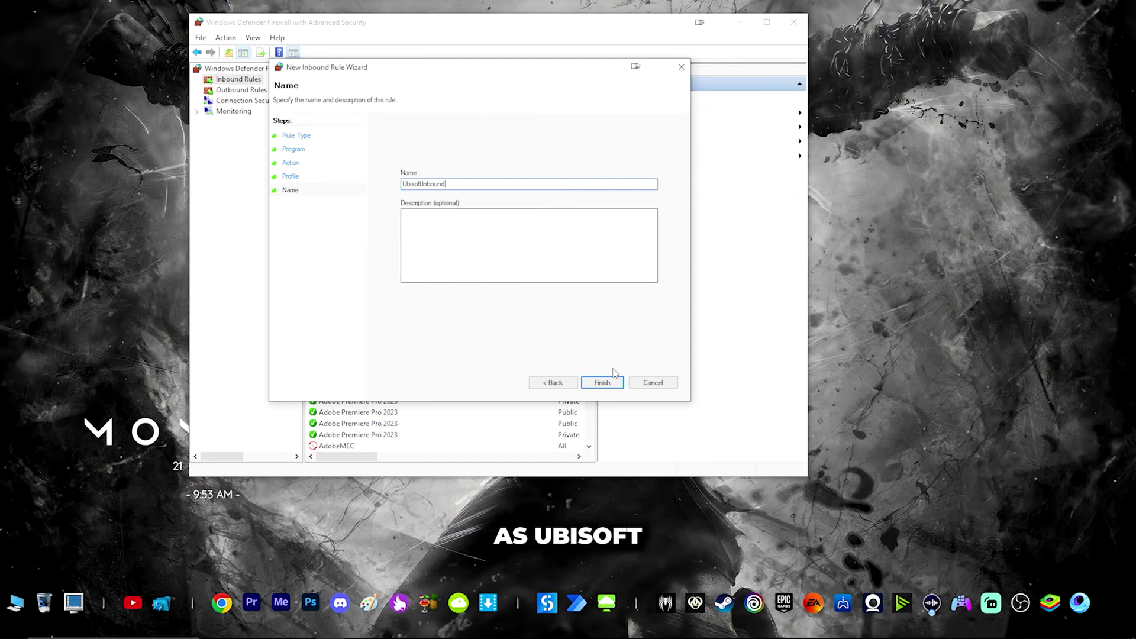
{"action": "left_click", "coordinate": [602, 383]}
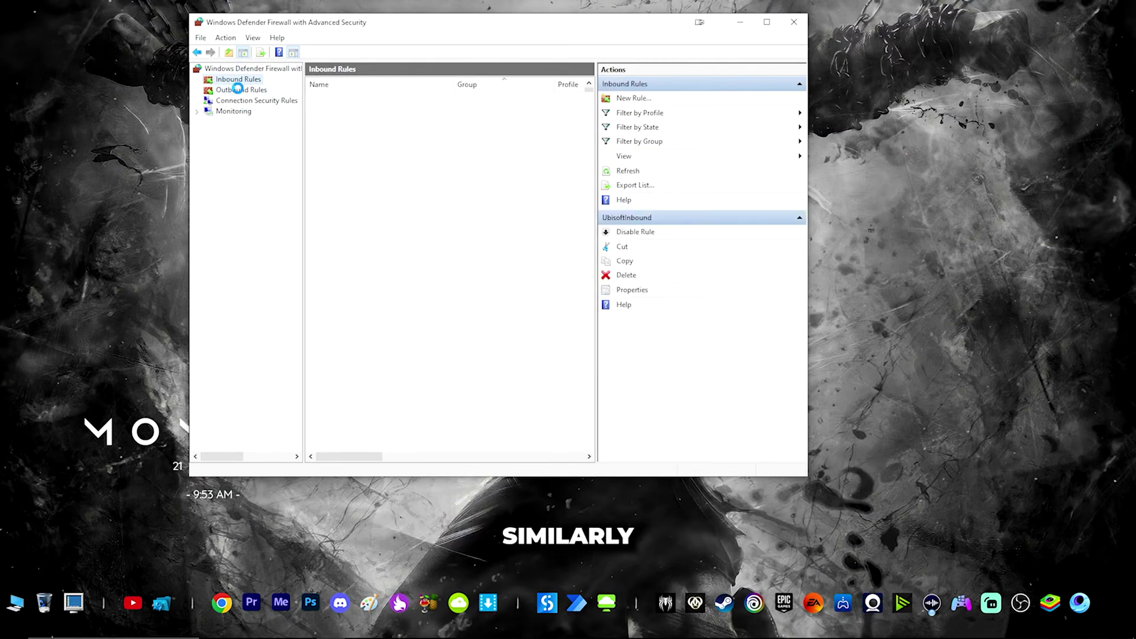
{"action": "left_click", "coordinate": [239, 90]}
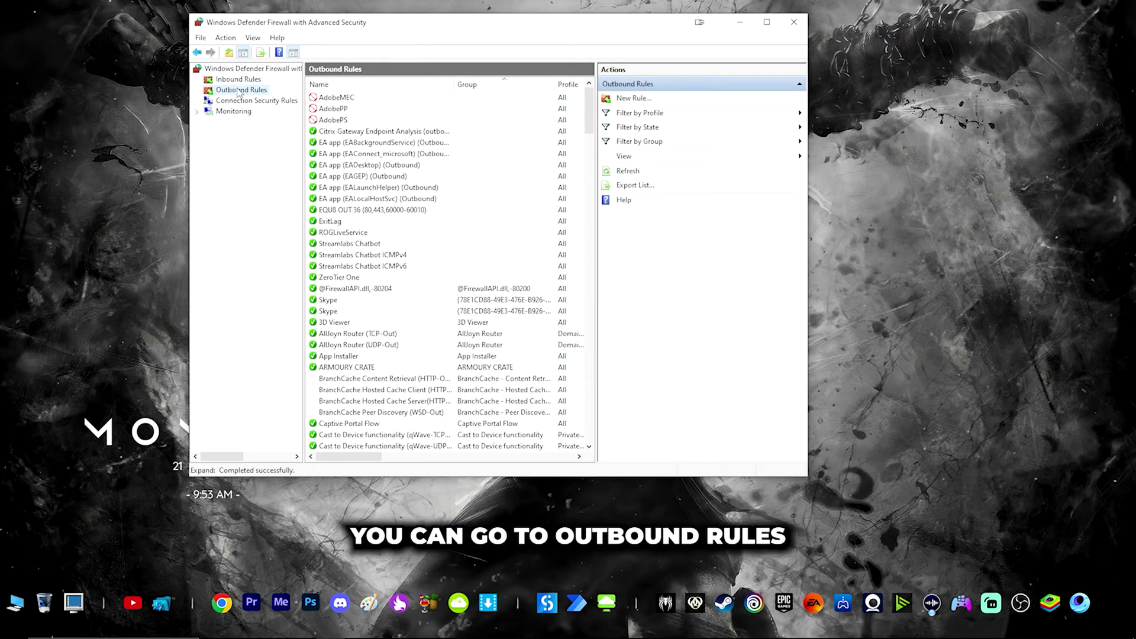
Start a new outbound Program rule targeting UplayWebCore.exe.
{"action": "left_click", "coordinate": [636, 98]}
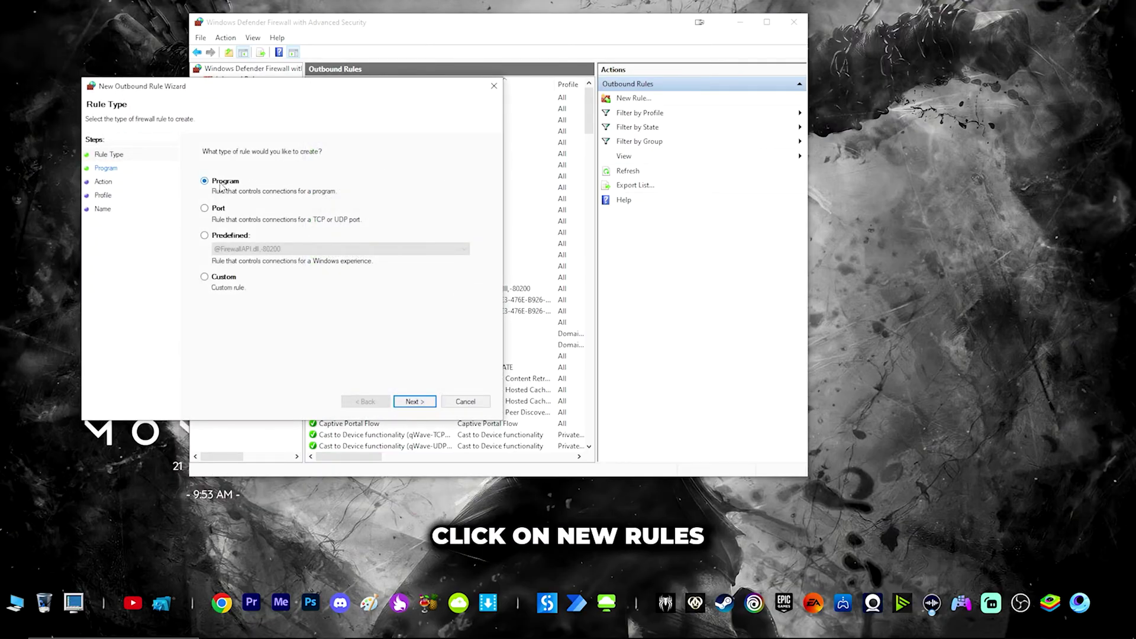
{"action": "left_click_drag", "start_coordinate": [269, 94], "coordinate": [407, 116]}
{"action": "left_click", "coordinate": [552, 423]}
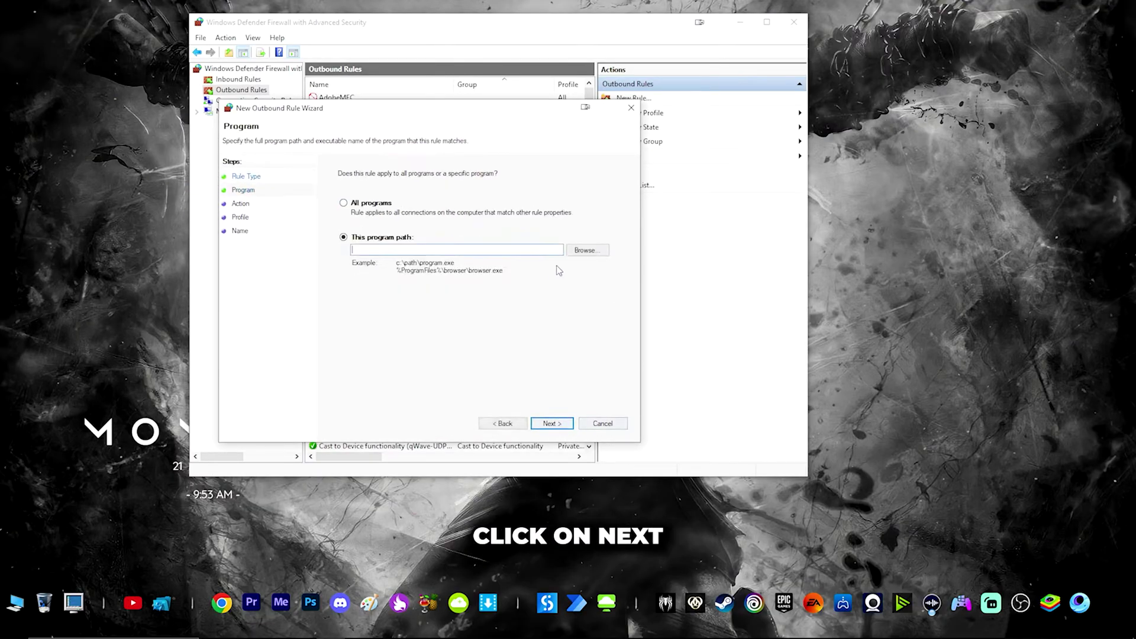
{"action": "left_click", "coordinate": [585, 250]}
{"action": "scroll", "coordinate": [403, 343], "scroll_direction": "down", "scroll_amount": 5}
{"action": "double_click", "coordinate": [384, 382]}
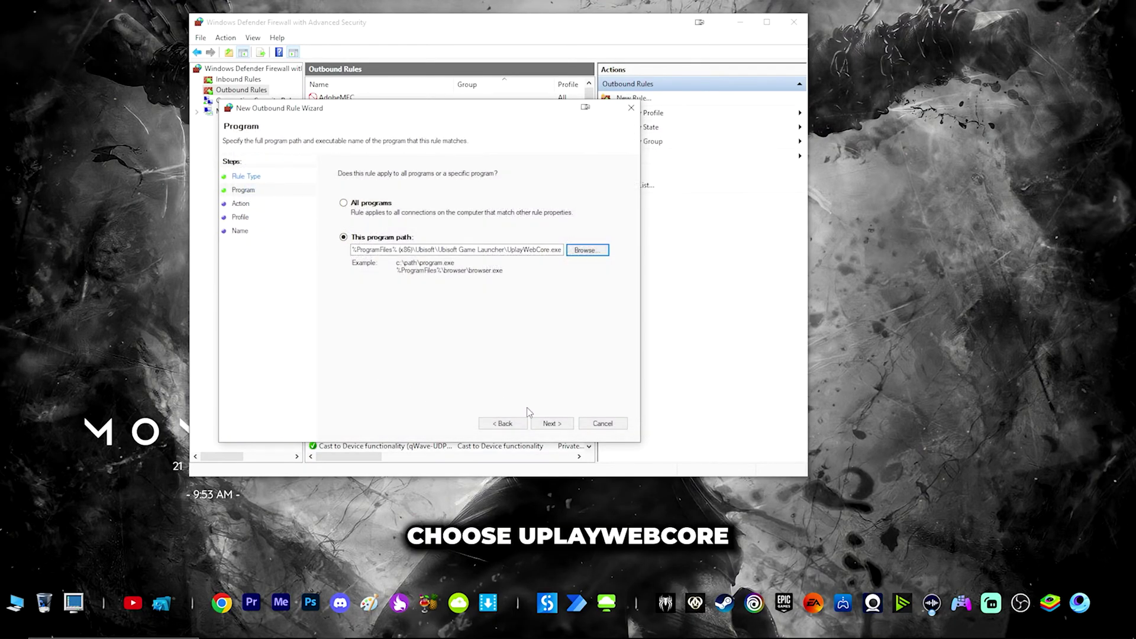
Block the connection on all profiles and name the rule UbisoftOutbound.
{"action": "left_click", "coordinate": [548, 422]}
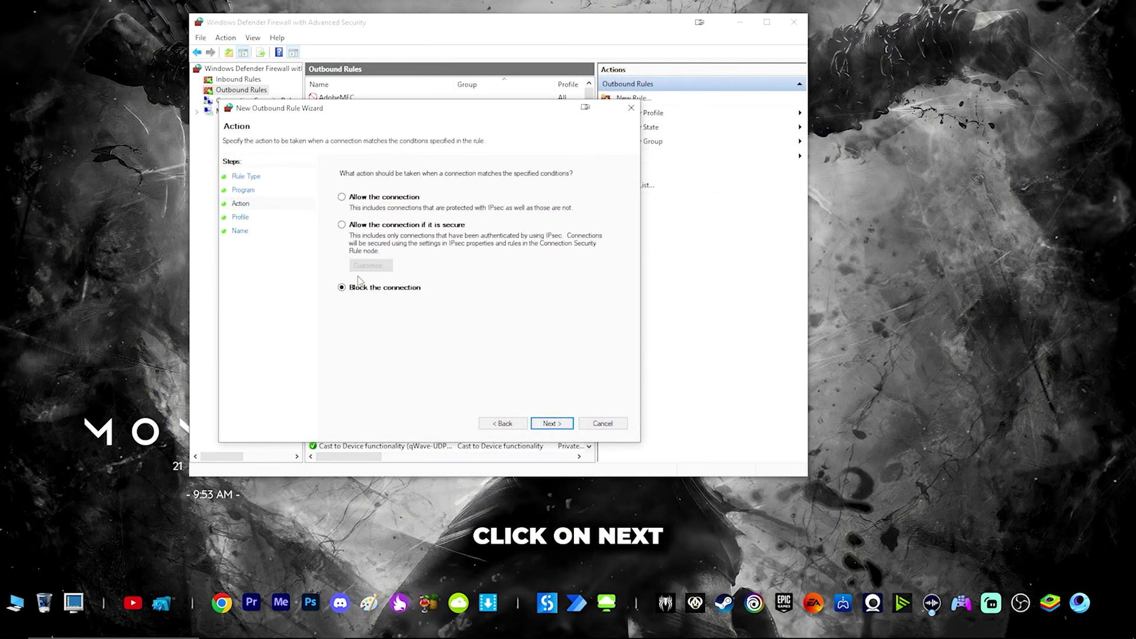
{"action": "left_click", "coordinate": [552, 423]}
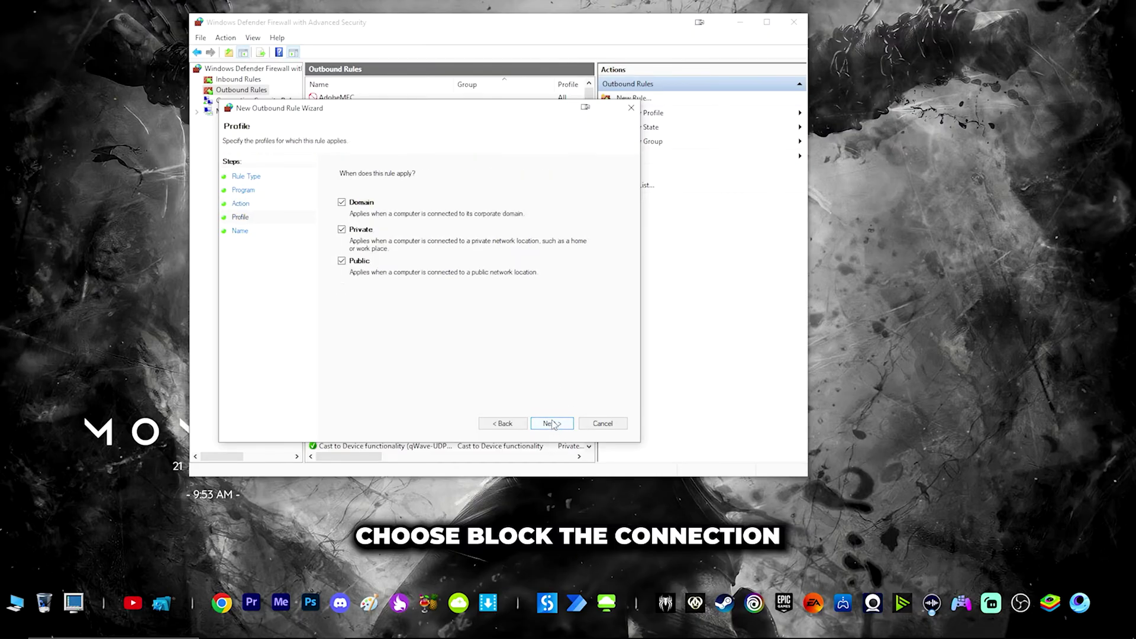
{"action": "left_click", "coordinate": [550, 424]}
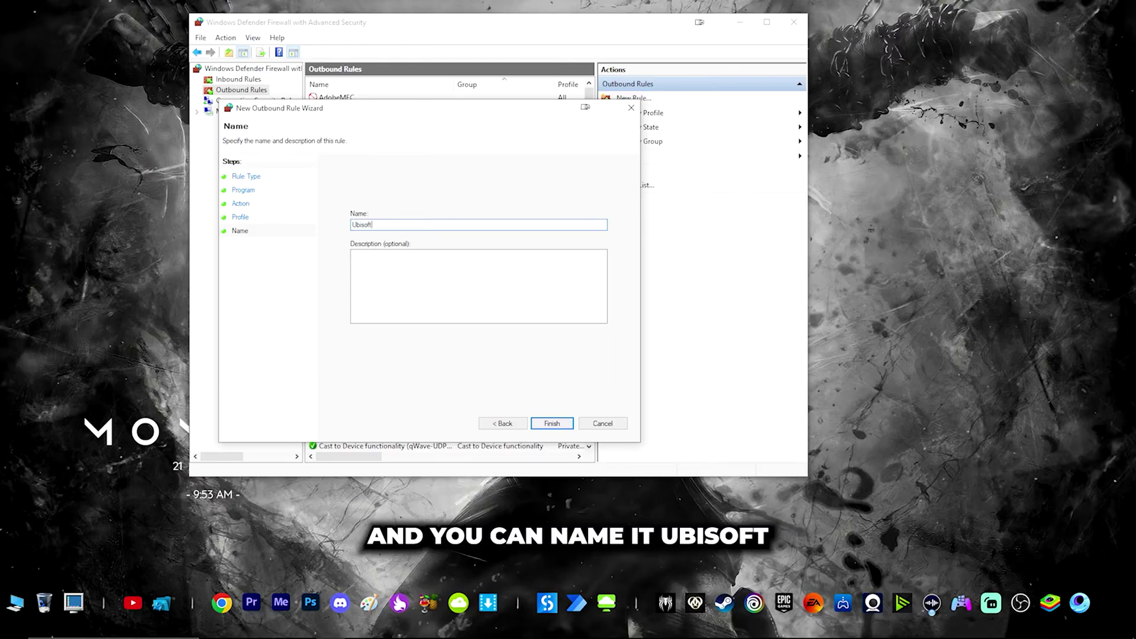
{"action": "type", "text": "UbisoftOutbound"}
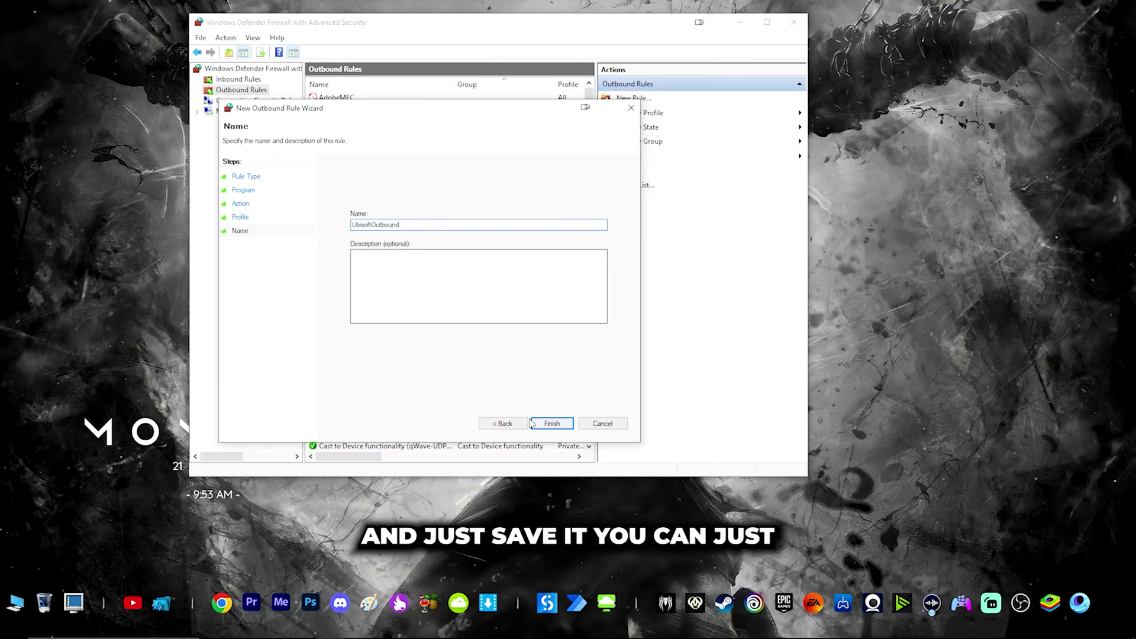
Finish the outbound rule and verify UbisoftInbound and UbisoftOutbound appear in their rule lists.
{"action": "left_click", "coordinate": [552, 423]}
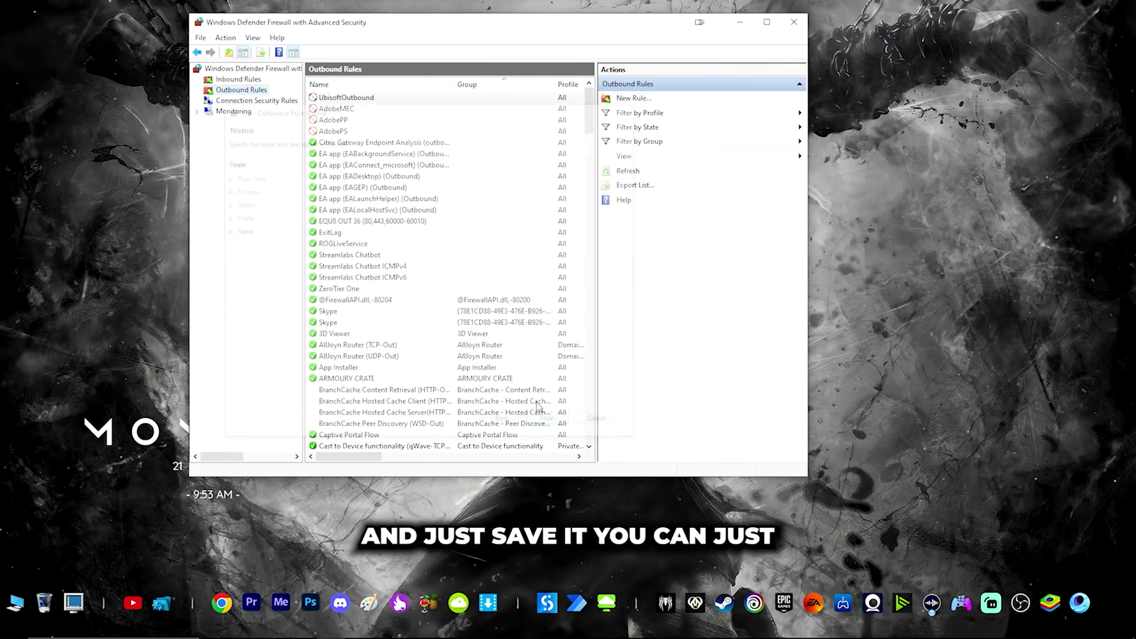
{"action": "left_click", "coordinate": [223, 80]}
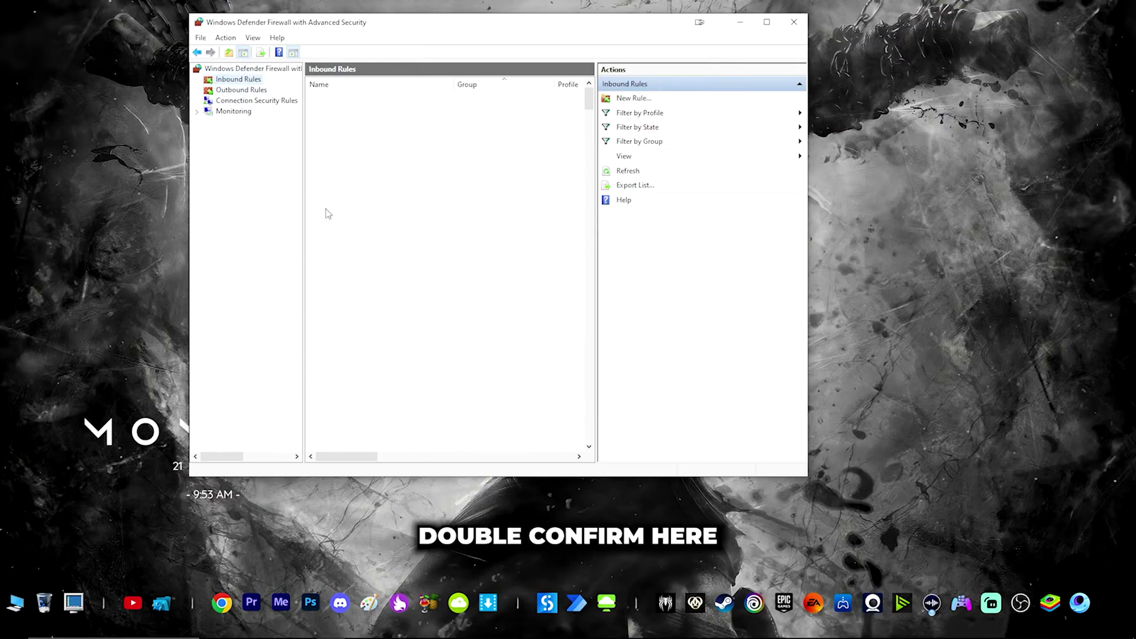
{"action": "left_click", "coordinate": [346, 112]}
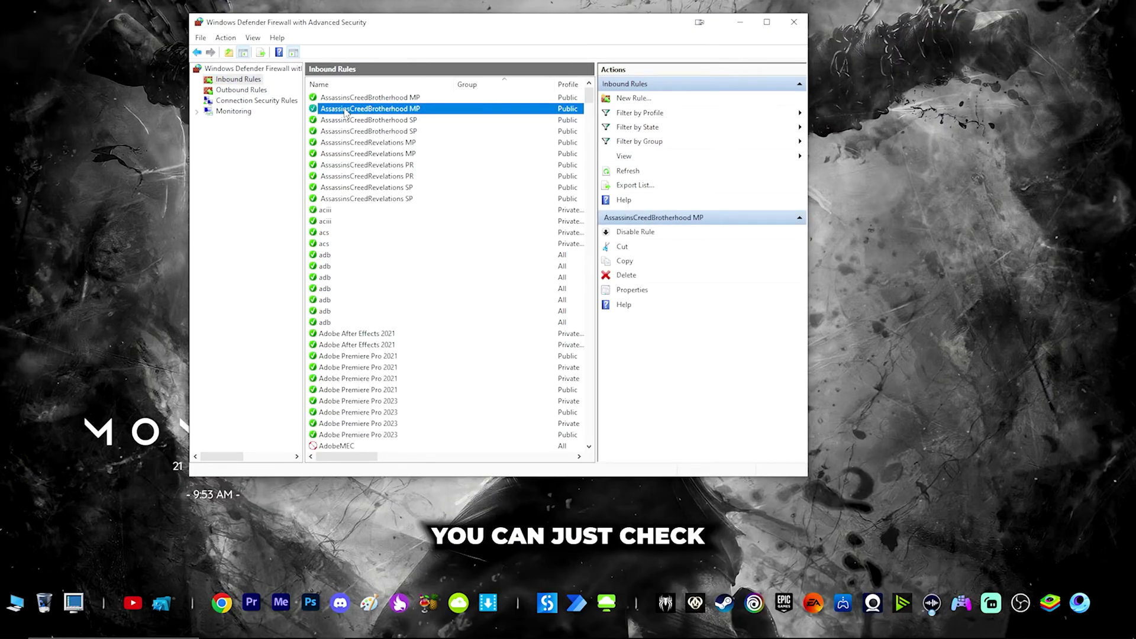
{"action": "key", "text": "u"}
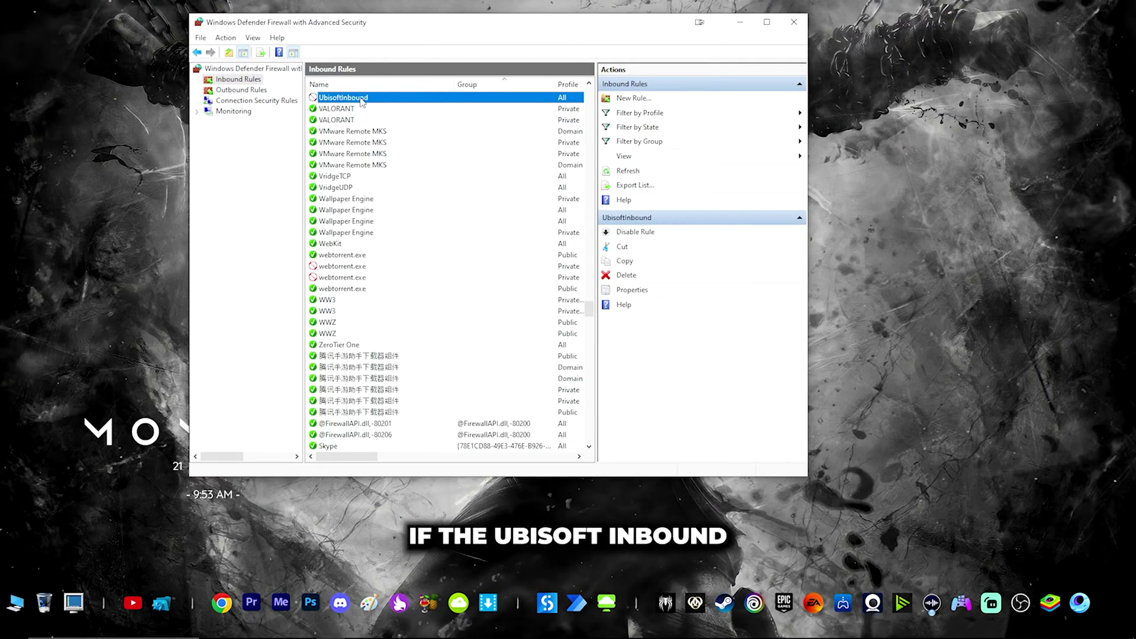
{"action": "left_click", "coordinate": [236, 91]}
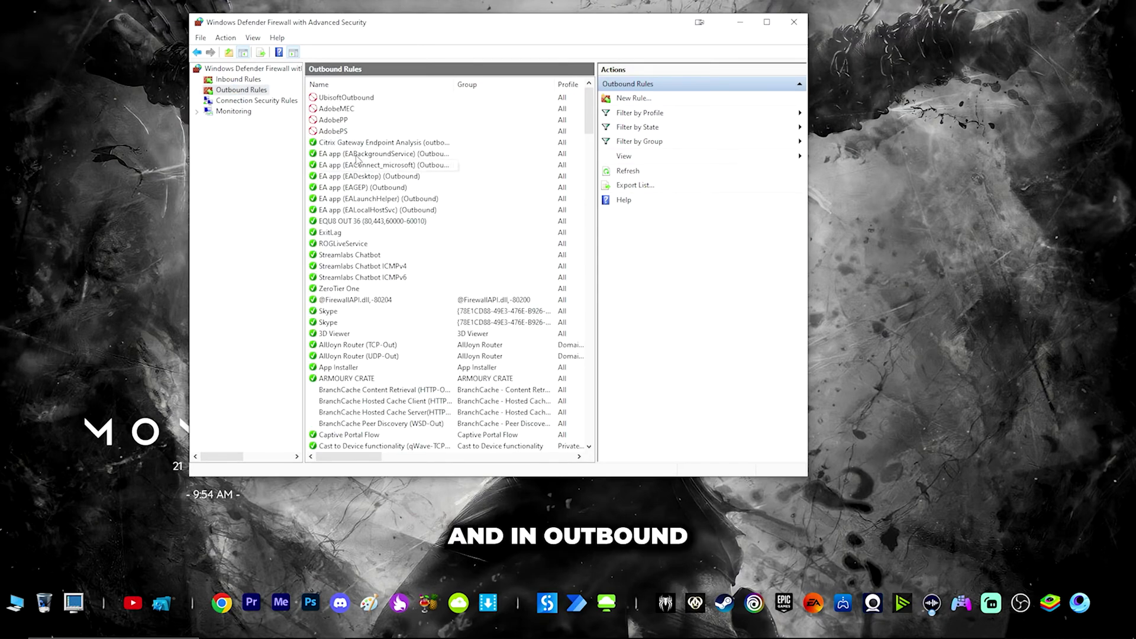
{"action": "left_click", "coordinate": [361, 98]}
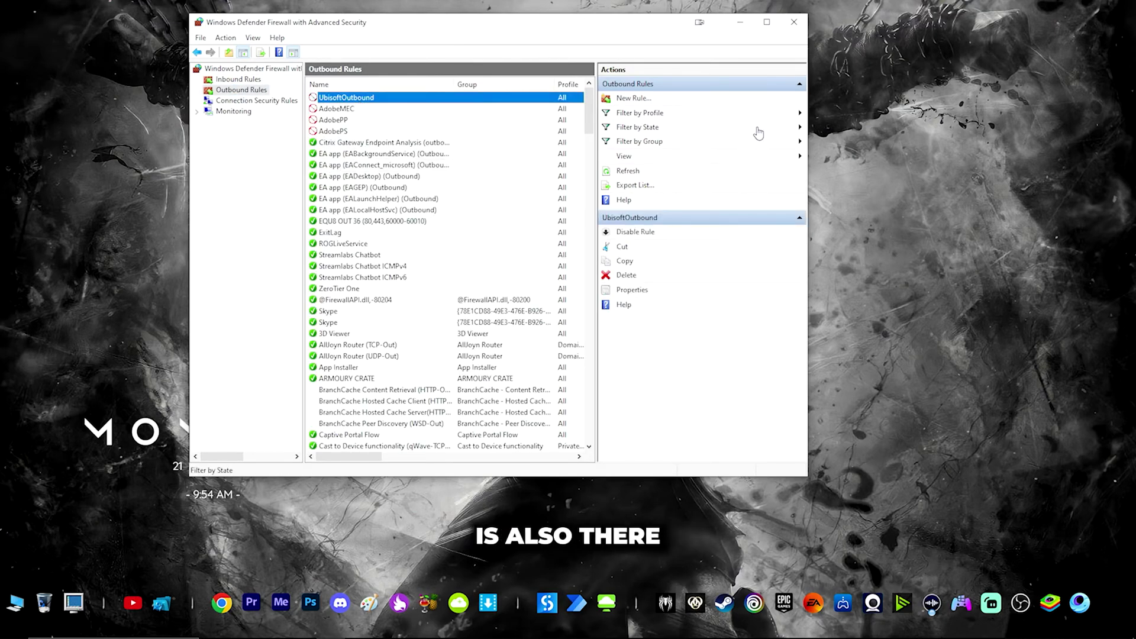
Minimize the firewall and launch Ubisoft Connect, which opens in offline mode.
{"action": "left_click", "coordinate": [740, 22]}
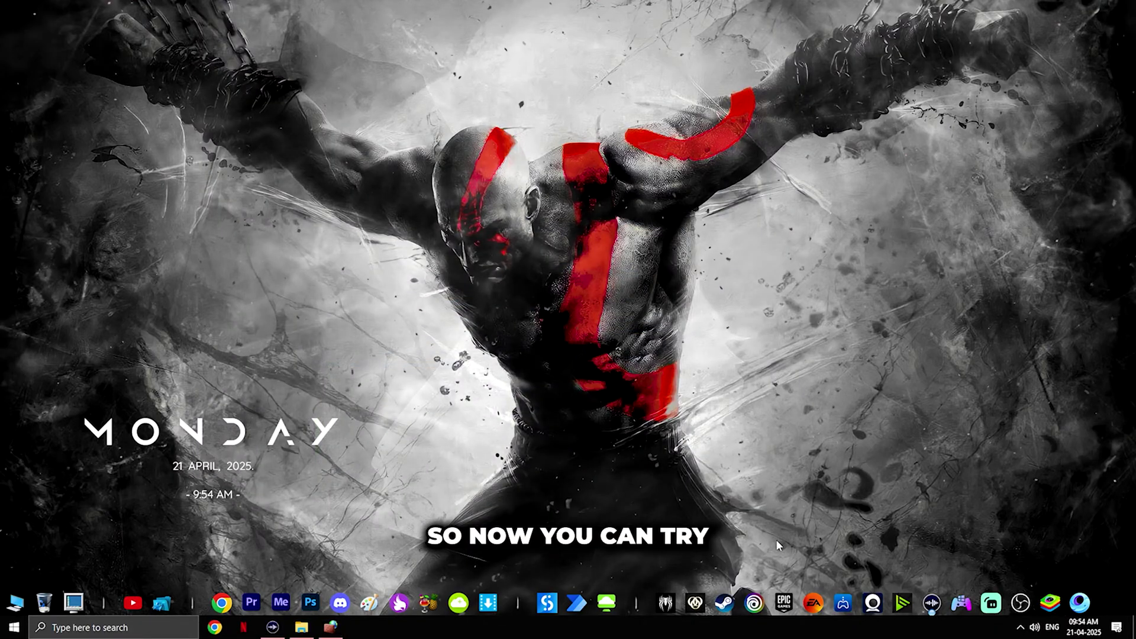
{"action": "left_click", "coordinate": [755, 603]}
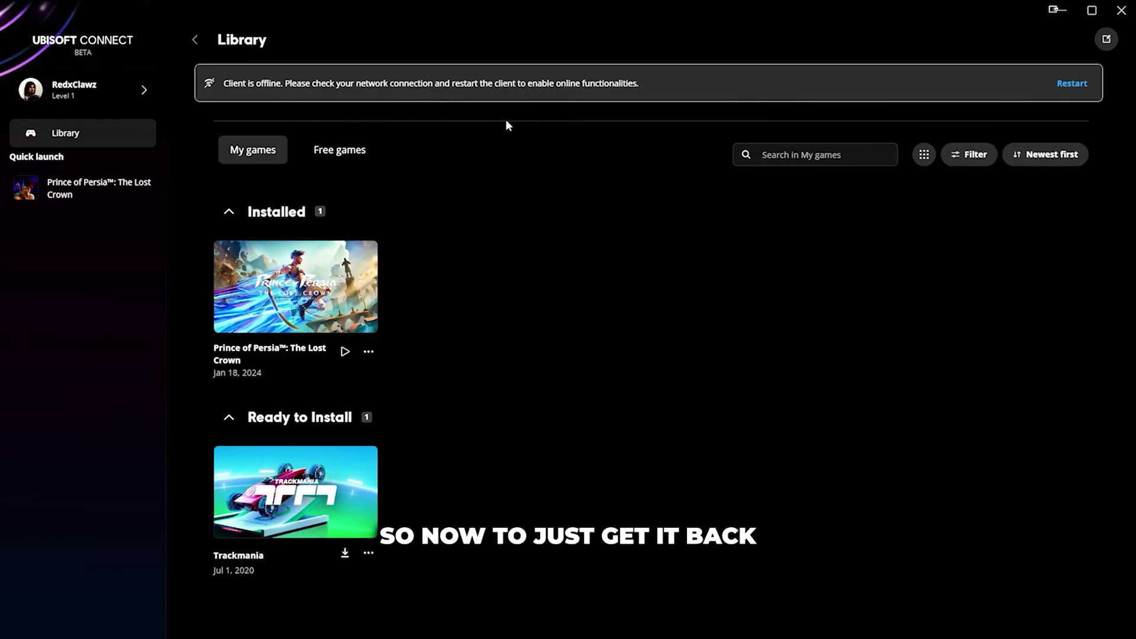
Close Ubisoft Connect and quit it fully from its system tray icon.
{"action": "left_click", "coordinate": [1123, 12]}
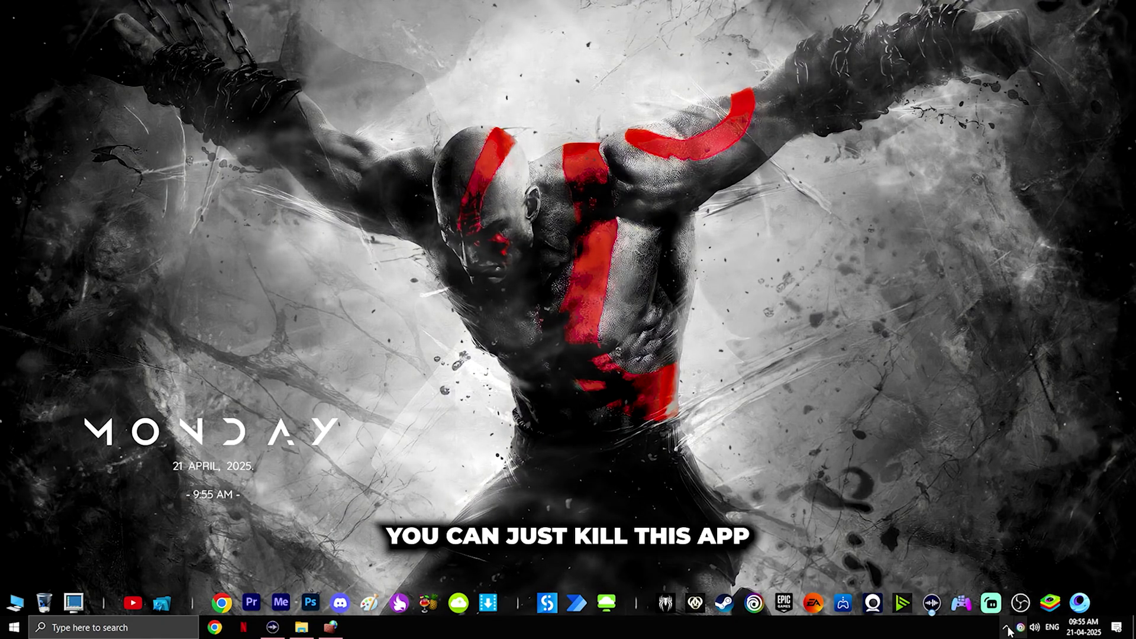
{"action": "right_click", "coordinate": [1020, 632]}
{"action": "left_click", "coordinate": [1019, 610]}
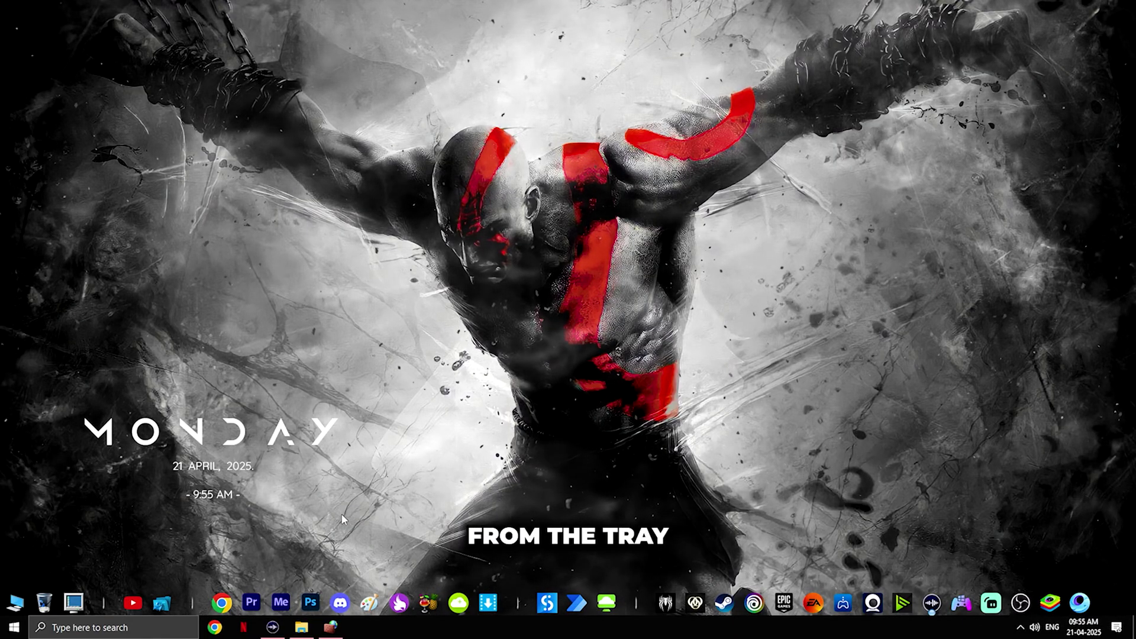
Restore the firewall and disable the UbisoftInbound rule.
{"action": "left_click", "coordinate": [332, 627]}
{"action": "left_click", "coordinate": [238, 79]}
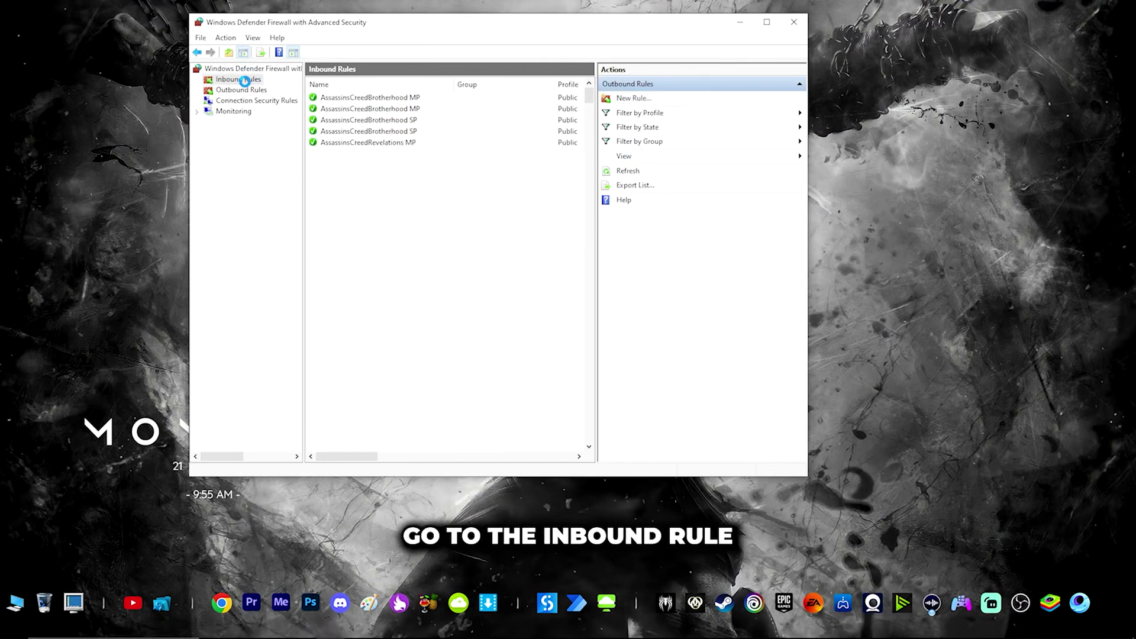
{"action": "left_click", "coordinate": [365, 120]}
{"action": "key", "text": "u"}
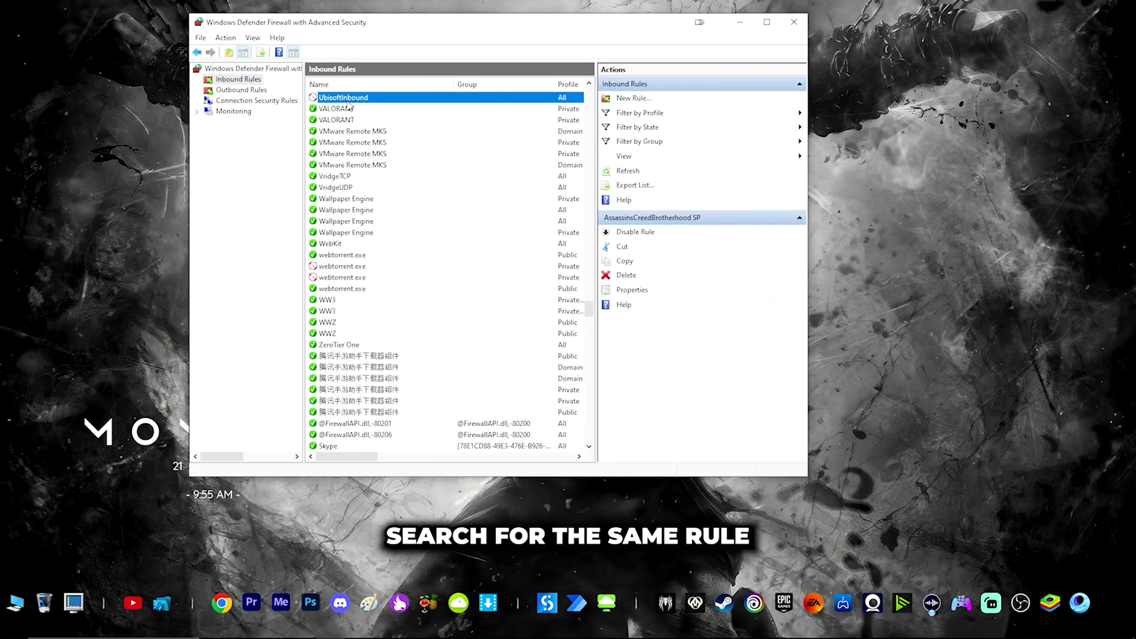
{"action": "right_click", "coordinate": [349, 100]}
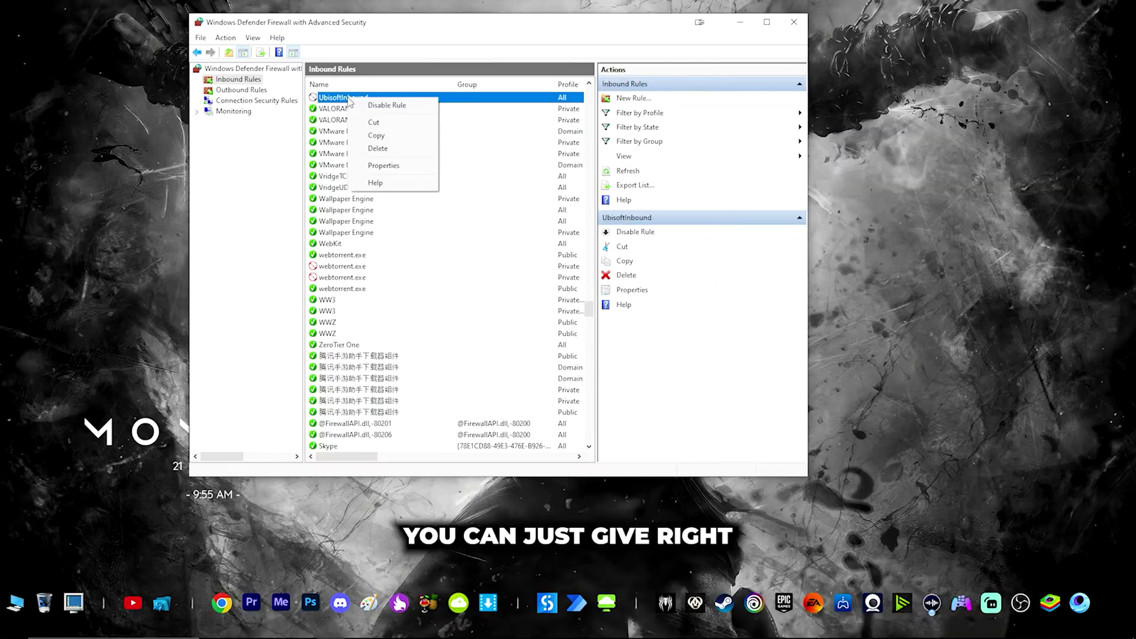
{"action": "left_click", "coordinate": [388, 105]}
Disable the UbisoftOutbound rule in the Outbound Rules list.
{"action": "left_click", "coordinate": [242, 90]}
{"action": "key", "text": "u"}
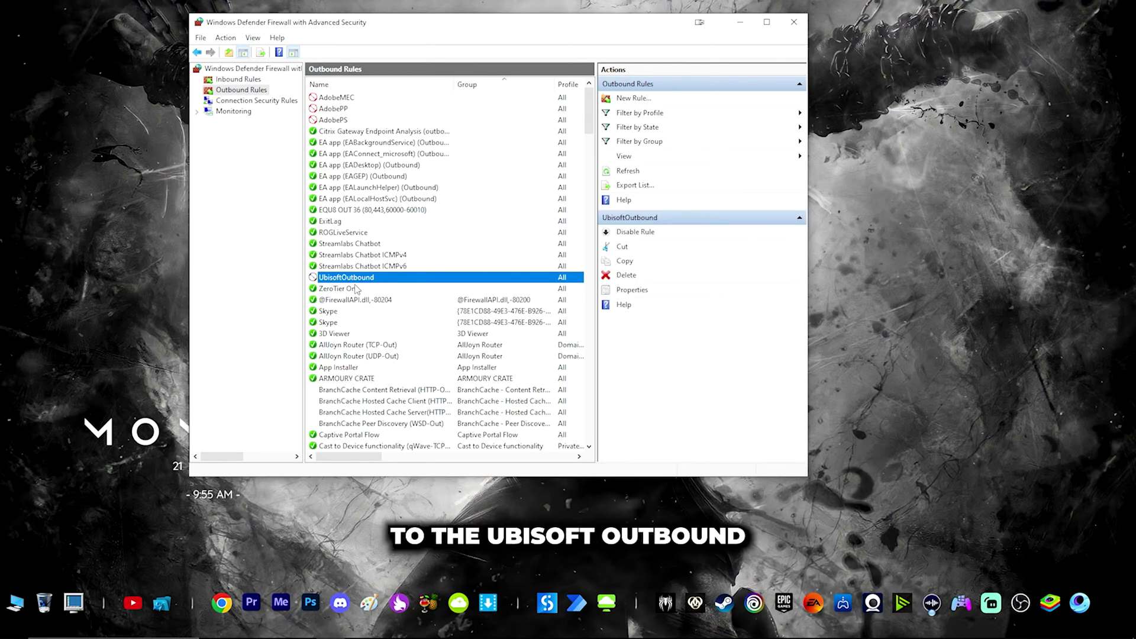
{"action": "left_click", "coordinate": [354, 300]}
{"action": "left_click", "coordinate": [351, 277]}
{"action": "right_click", "coordinate": [356, 283]}
{"action": "left_click", "coordinate": [367, 283]}
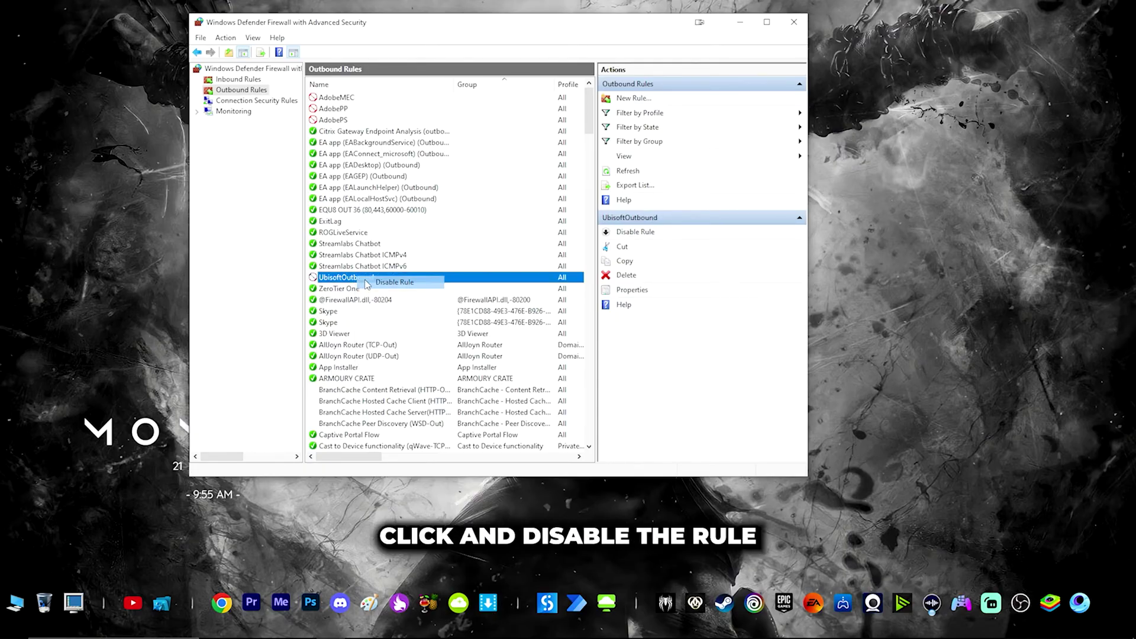
Minimize the firewall and relaunch Ubisoft Connect, which now loads its Home page online.
{"action": "left_click", "coordinate": [740, 21]}
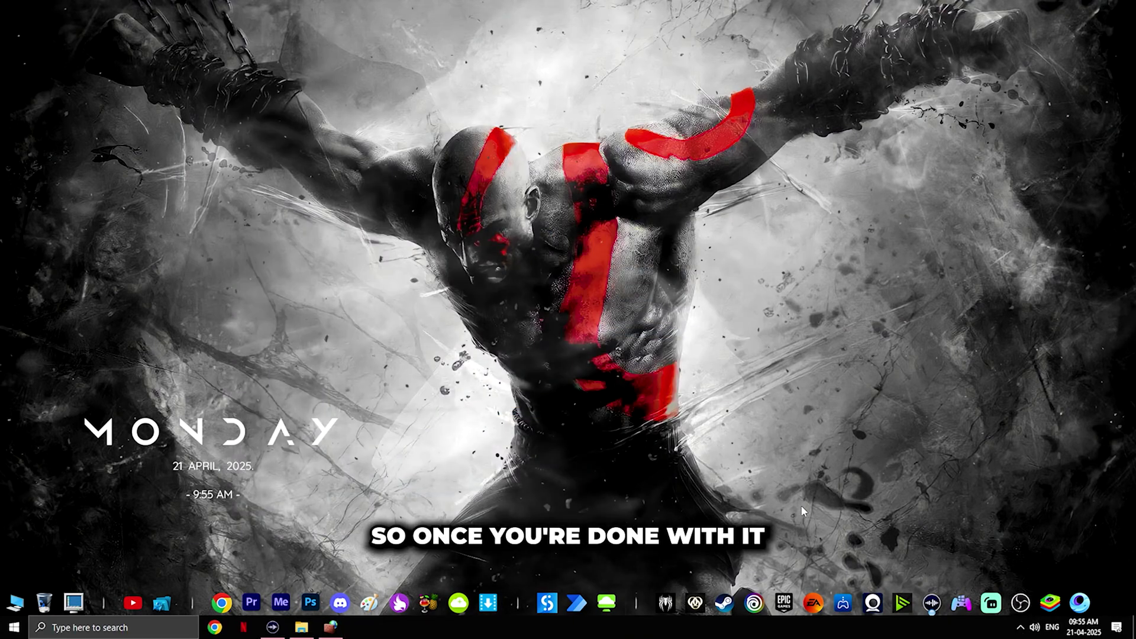
{"action": "left_click", "coordinate": [751, 607]}
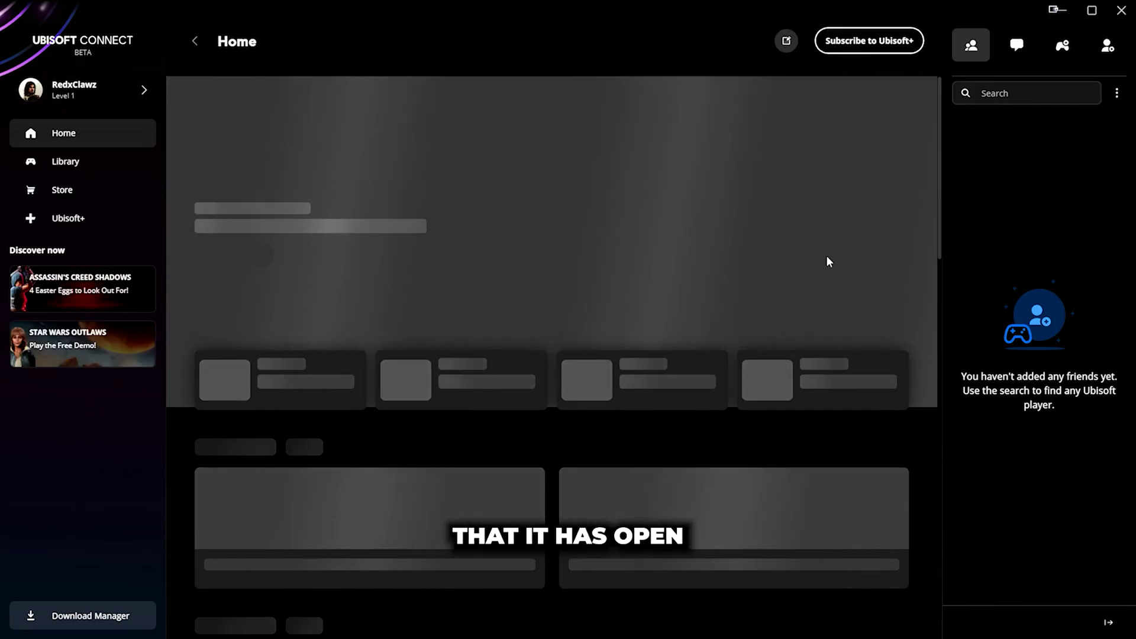
{"action": "scroll", "coordinate": [501, 364], "scroll_direction": "down", "scroll_amount": 4}
{"action": "scroll", "coordinate": [372, 371], "scroll_direction": "up", "scroll_amount": 4}
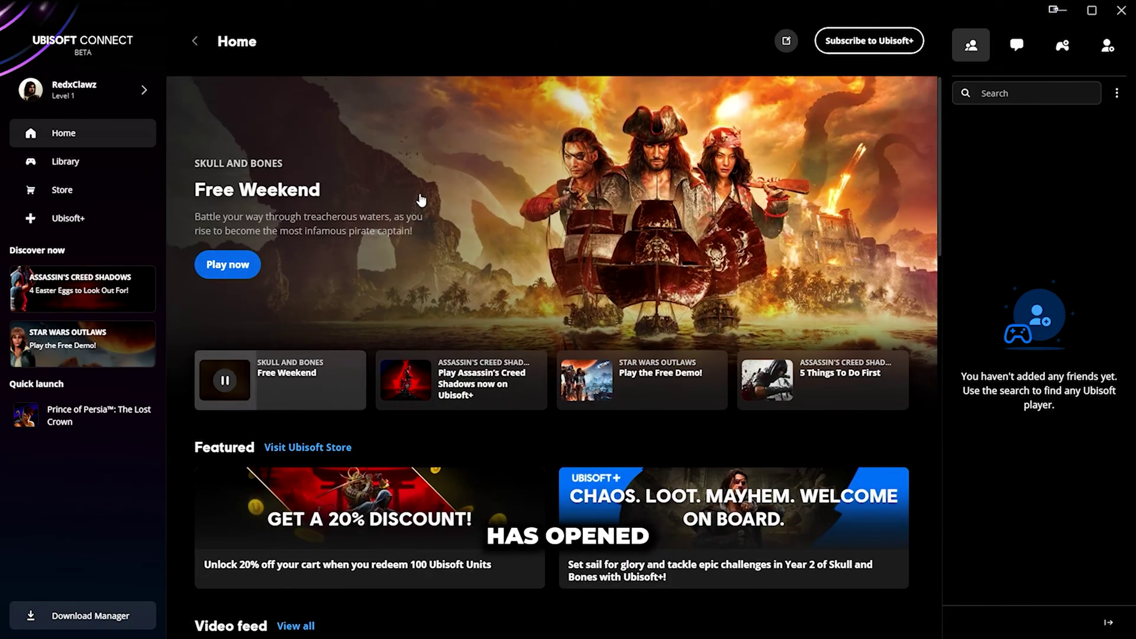
{"action": "scroll", "coordinate": [355, 261], "scroll_direction": "down", "scroll_amount": 2}
{"action": "scroll", "coordinate": [504, 422], "scroll_direction": "up", "scroll_amount": 2}
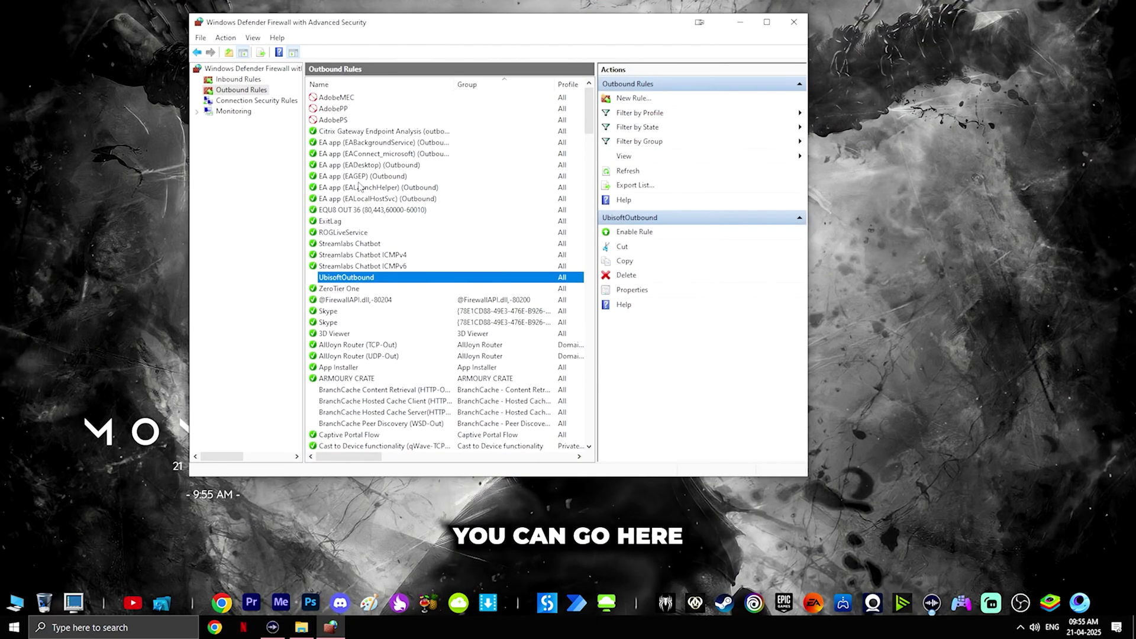
Re-enable the UbisoftOutbound and UbisoftInbound firewall block rules.
{"action": "right_click", "coordinate": [341, 280]}
{"action": "left_click", "coordinate": [379, 290]}
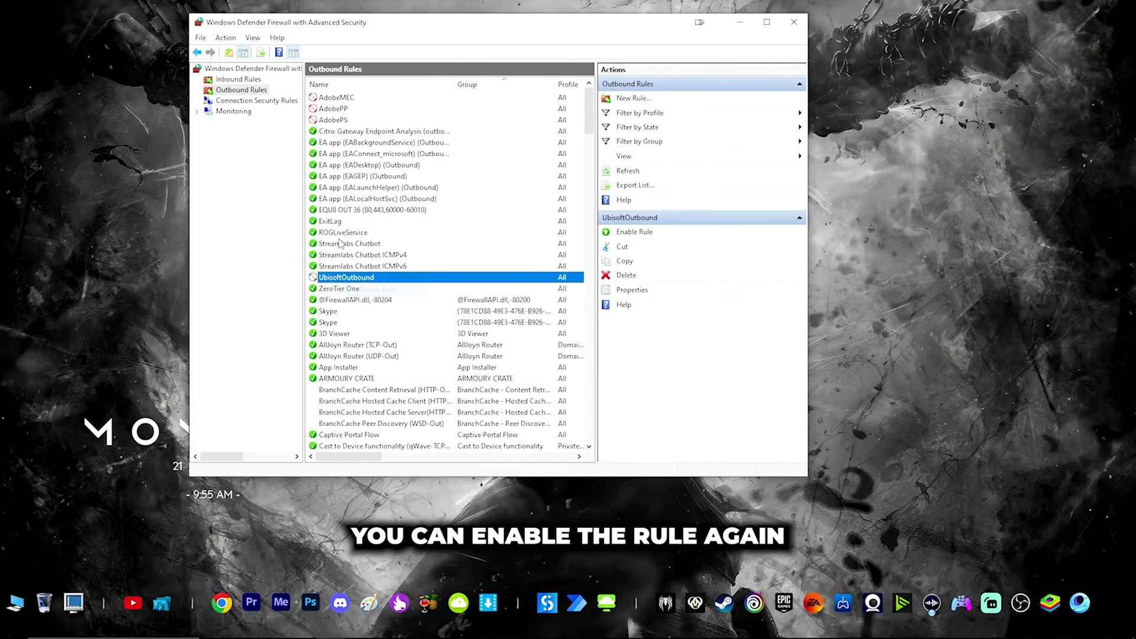
{"action": "left_click", "coordinate": [236, 80]}
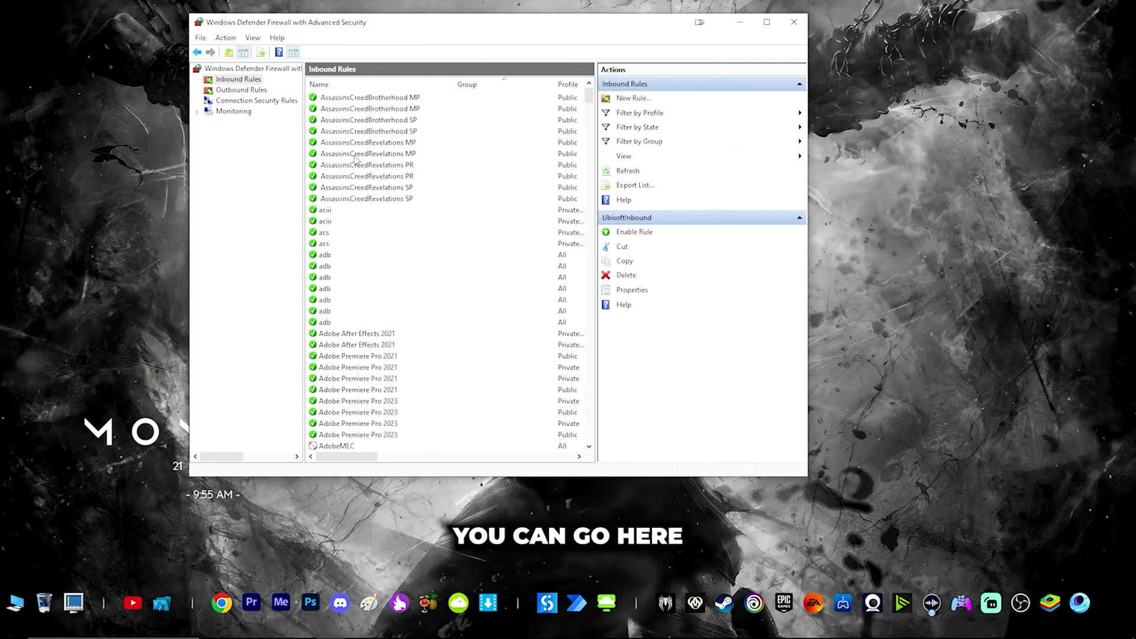
{"action": "left_click", "coordinate": [356, 155]}
{"action": "key", "text": "u"}
{"action": "right_click", "coordinate": [357, 98]}
{"action": "left_click", "coordinate": [385, 107]}
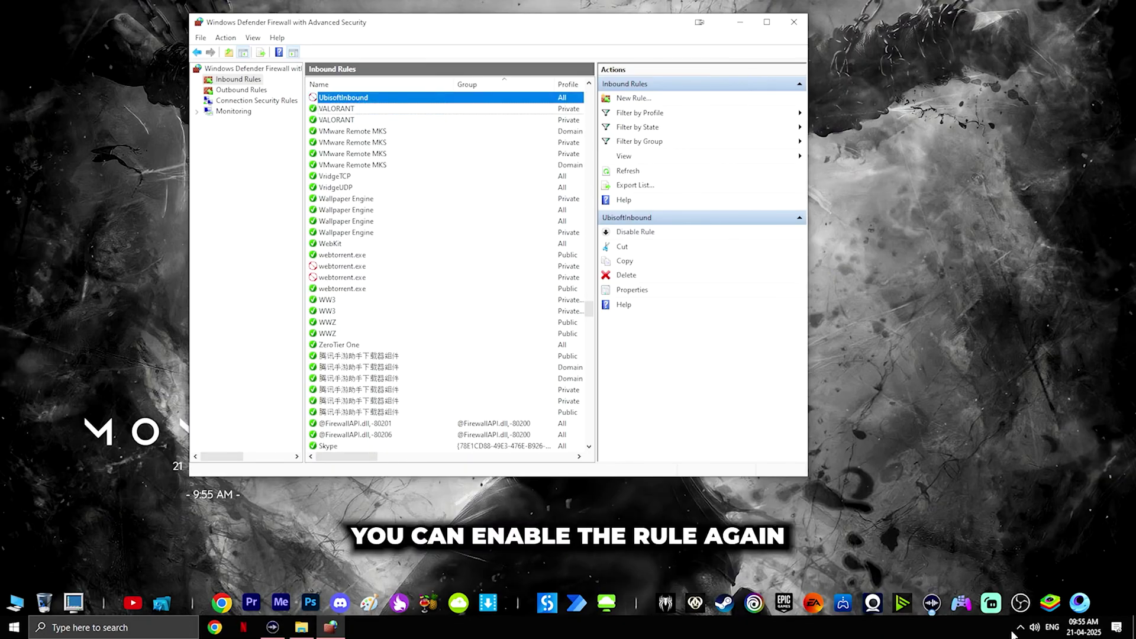
Quit Ubisoft Connect from the system tray and minimize the firewall window.
{"action": "left_click", "coordinate": [1021, 628]}
{"action": "left_click", "coordinate": [1018, 593]}
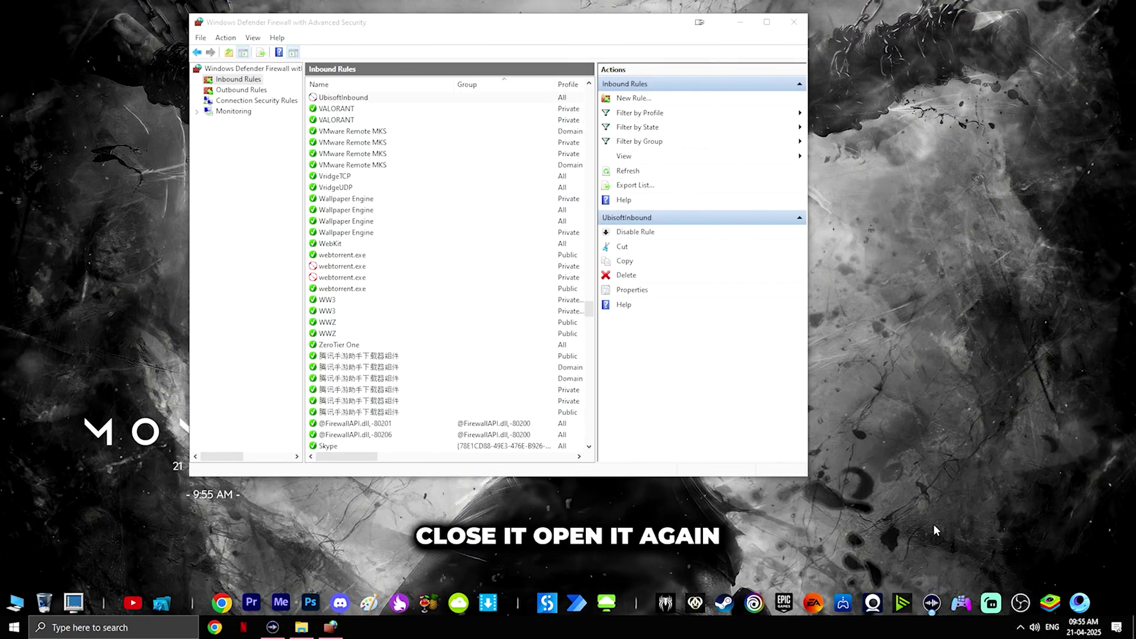
{"action": "left_click", "coordinate": [739, 22]}
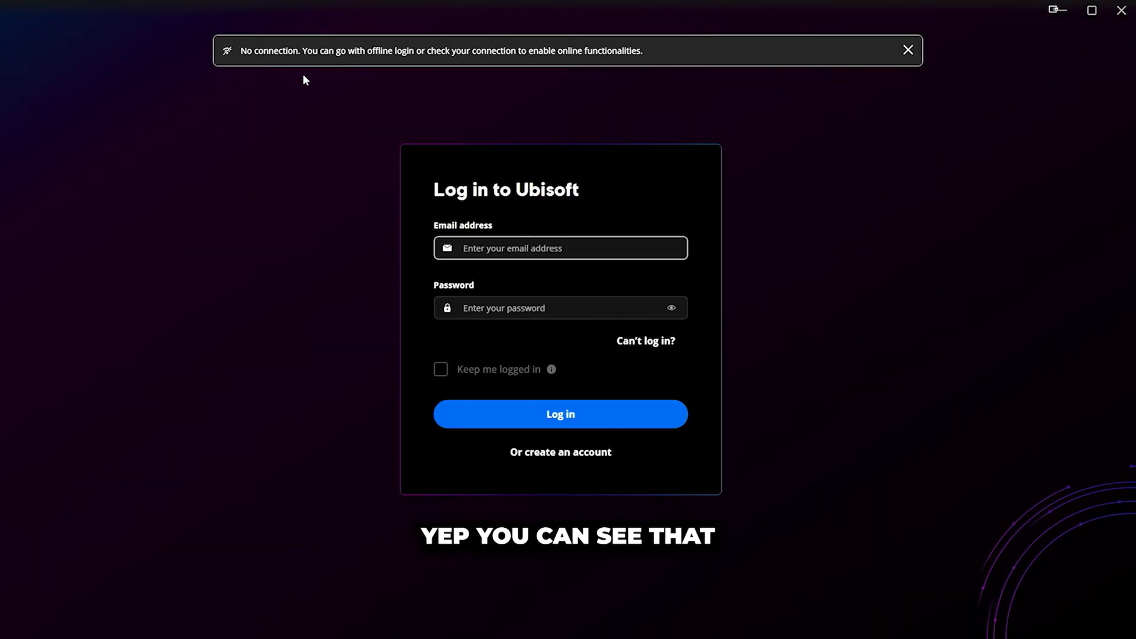
Close the Ubisoft Connect offline login window.
{"action": "left_click", "coordinate": [1075, 12]}
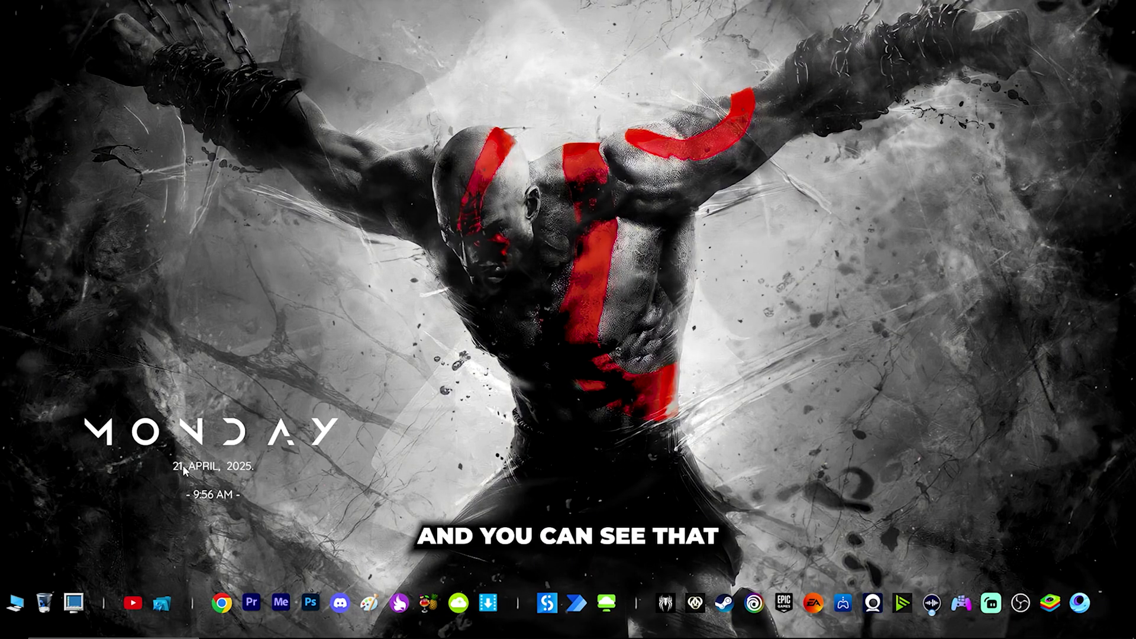